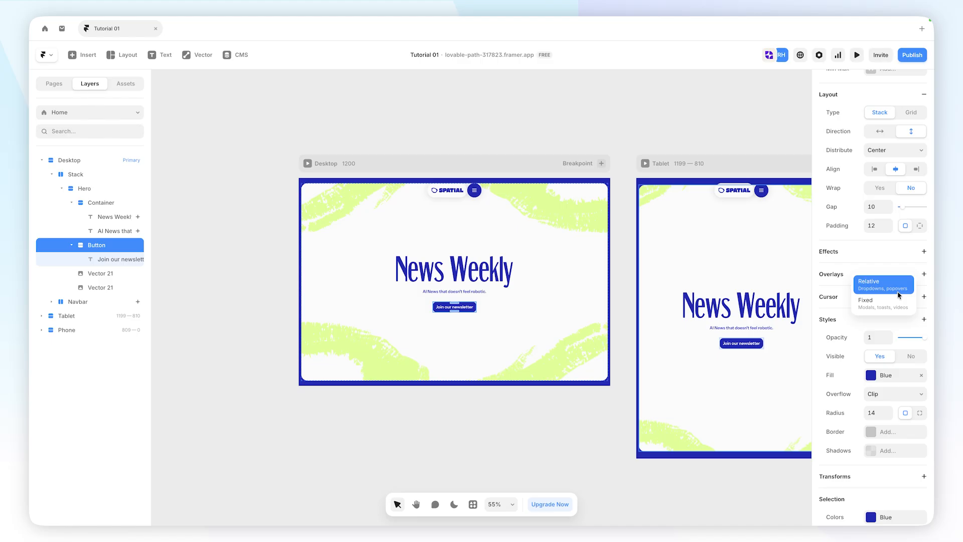
Step: Add a fixed overlay to the newsletter button and set the overlay's Z index to 10
left_click(882, 283)
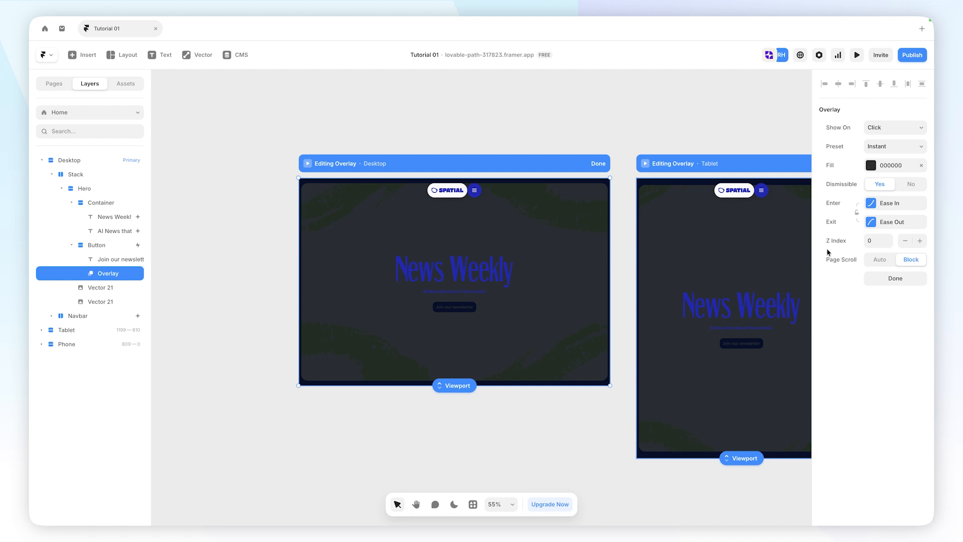
left_click(873, 241)
type("10")
key("Return")
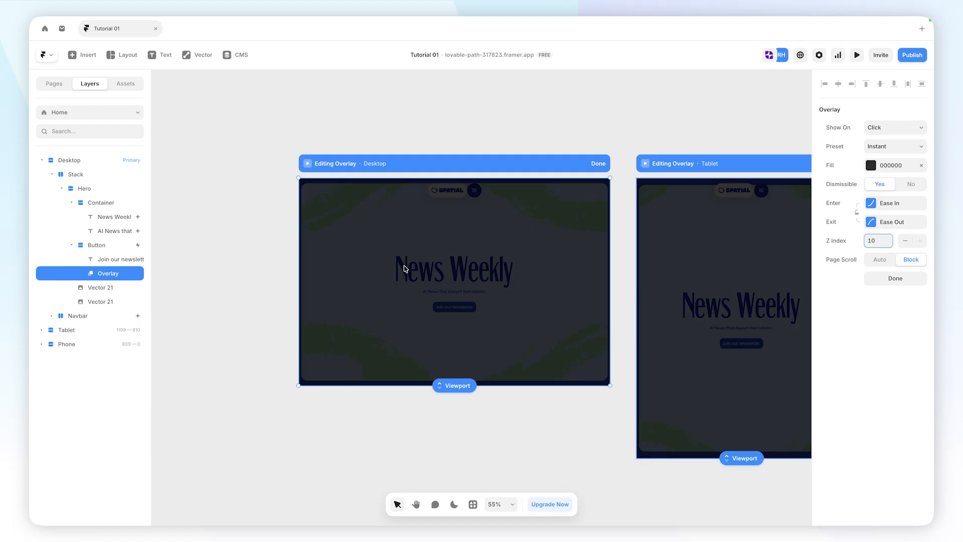
Step: Draw a frame about 461 by 487 on the desktop overlay and center it horizontally and vertically
type("ff")
left_click_drag(392, 207, 512, 334)
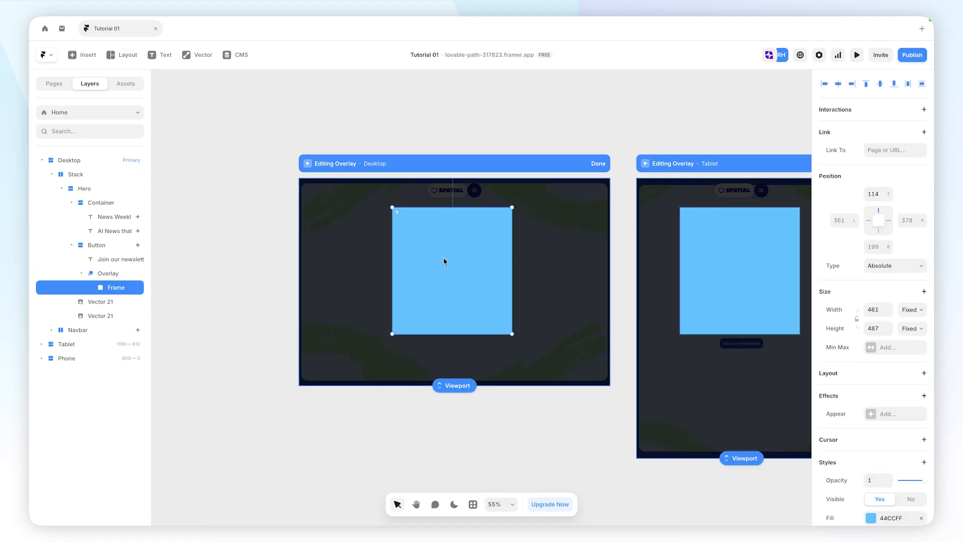
left_click(838, 84)
left_click(879, 84)
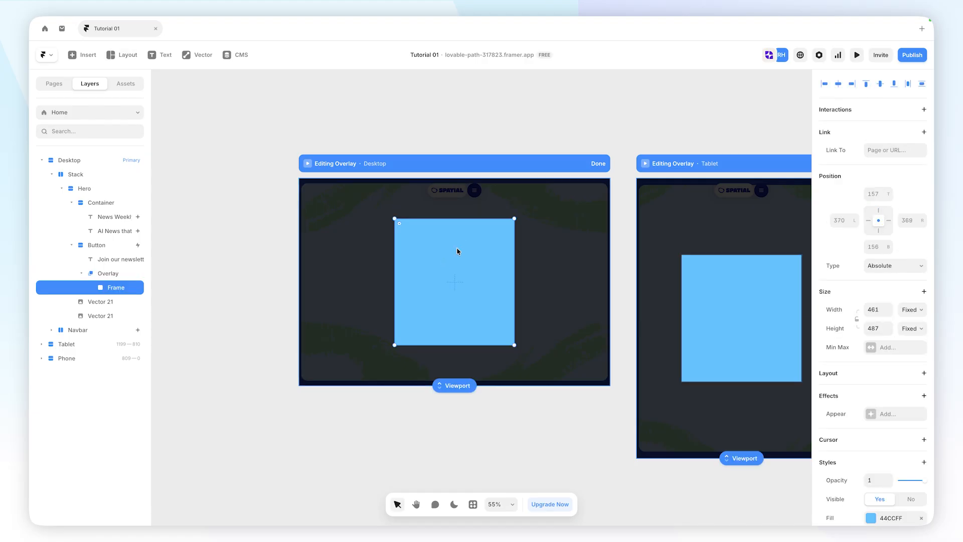
Step: Convert the overlay's frame into a stack layout with a padding of 40
key("shift+a")
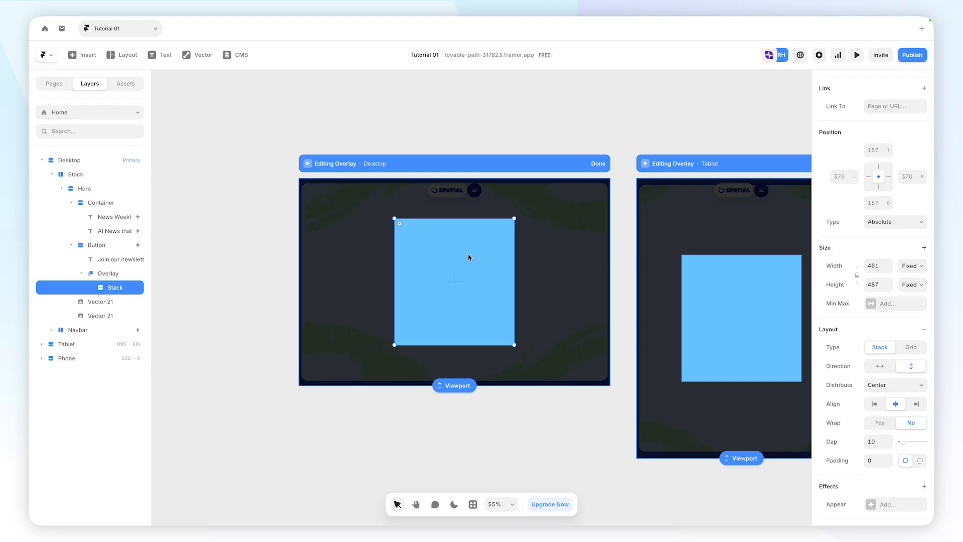
scroll(881, 414, "down", 2)
left_click(871, 378)
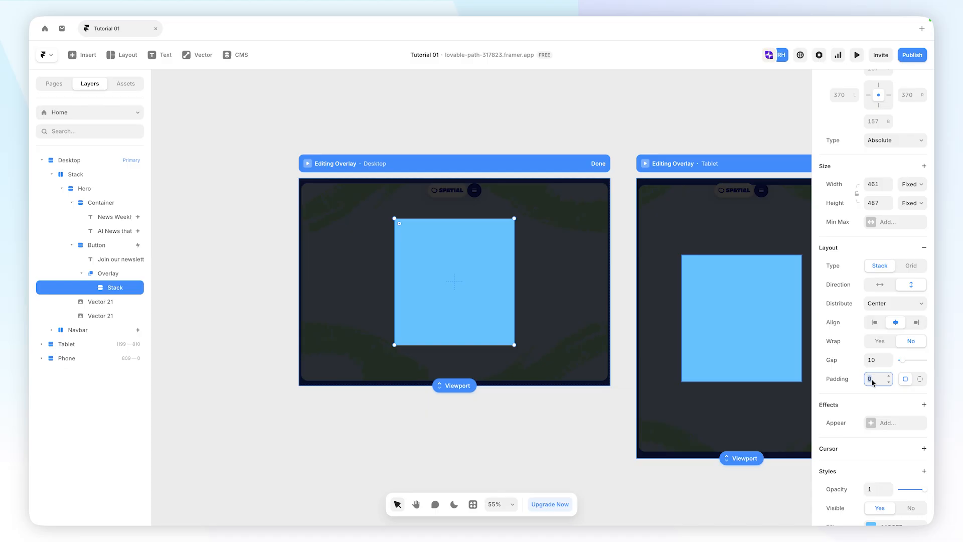
type("40")
Step: Apply the Cream color style as the overlay card's fill and set its corner radius to 24
scroll(870, 372, "down", 4)
left_click(871, 366)
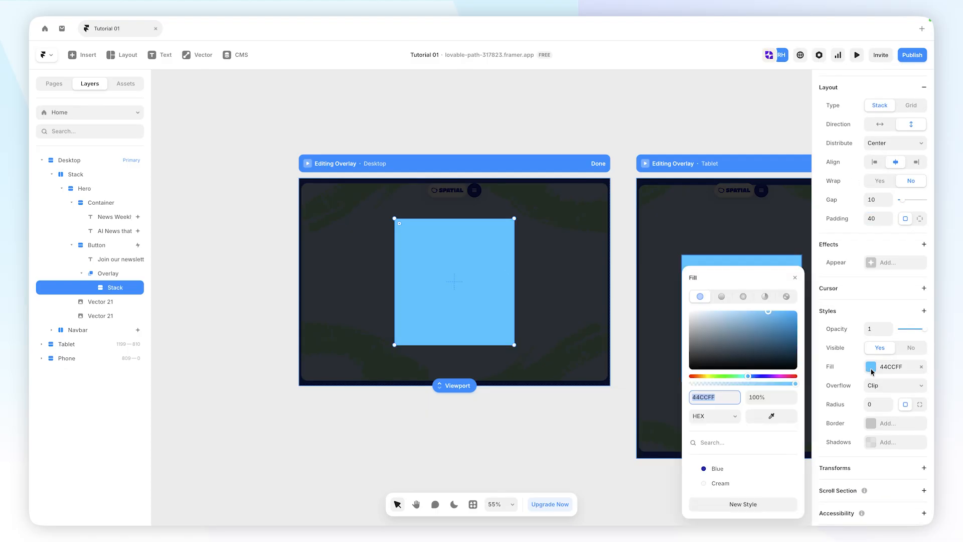
left_click(720, 483)
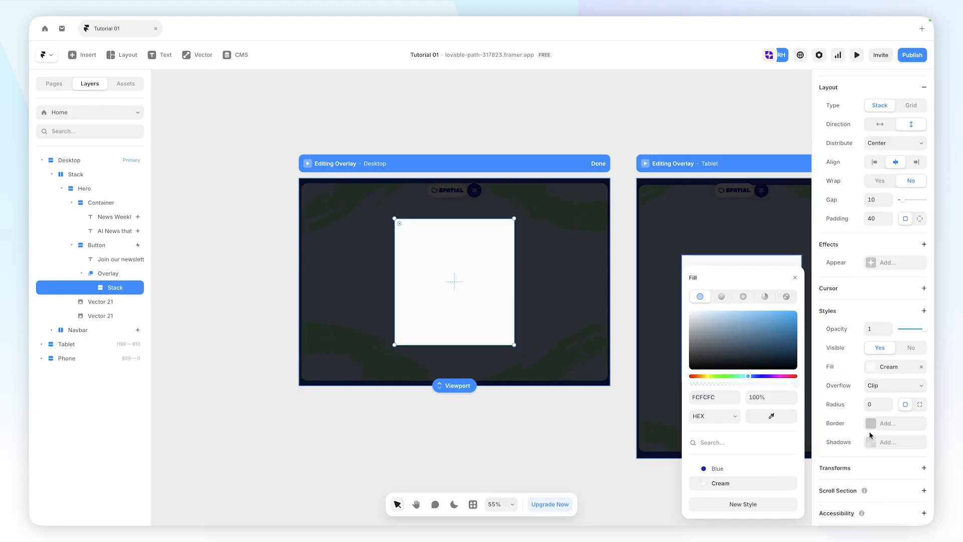
scroll(870, 435, "down", 1)
left_click(877, 355)
type("24t")
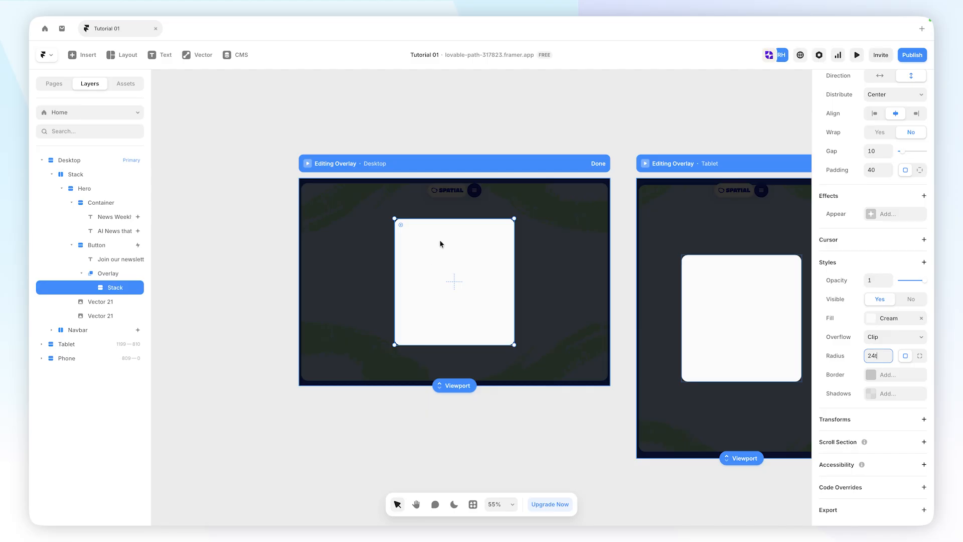
Step: Add a text layer reading "Join the newsletter" inside the overlay card
left_click(438, 242)
key("t")
left_click(440, 241)
type("Join ")
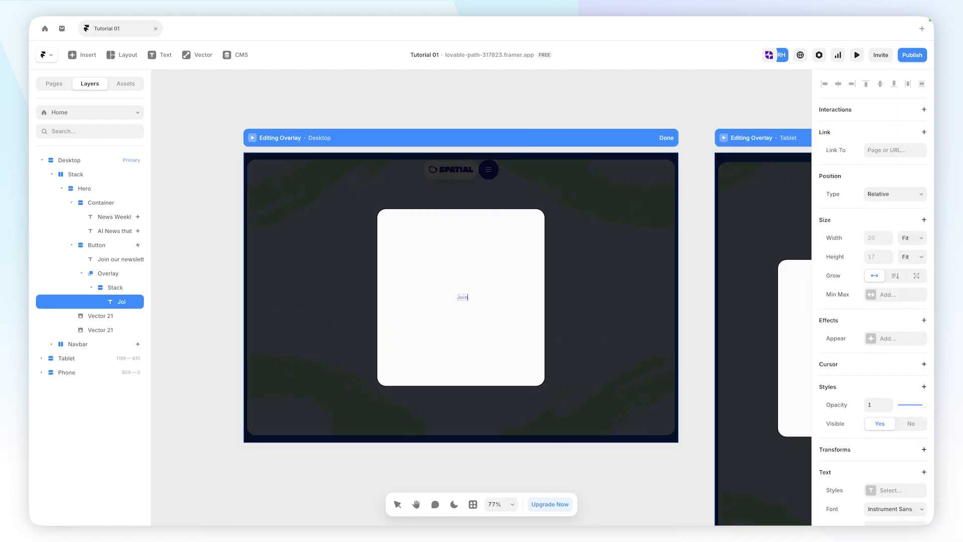
type("the newsletter")
scroll(404, 236, "down", 3)
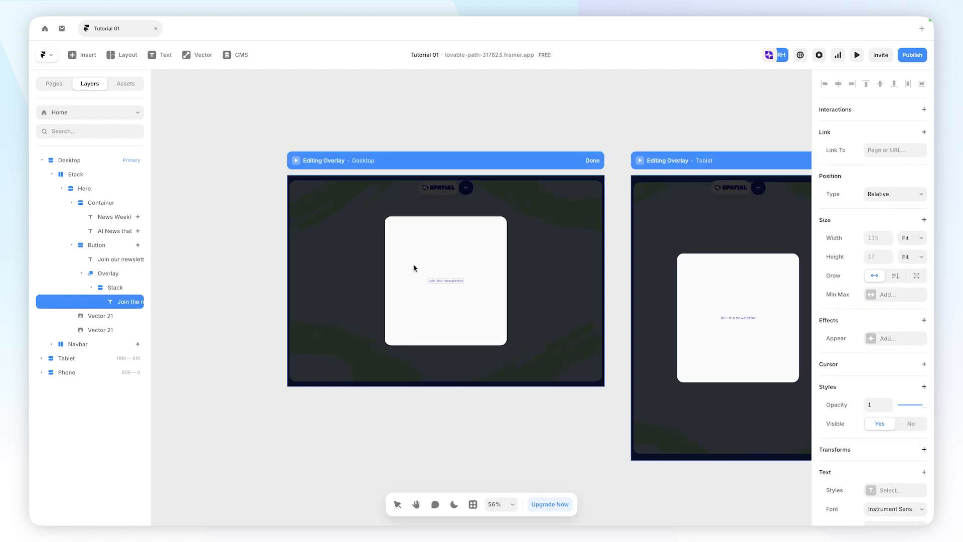
key("Escape")
Step: Apply the Heading 2 text style to the "Join the newsletter" text
scroll(871, 401, "down", 3)
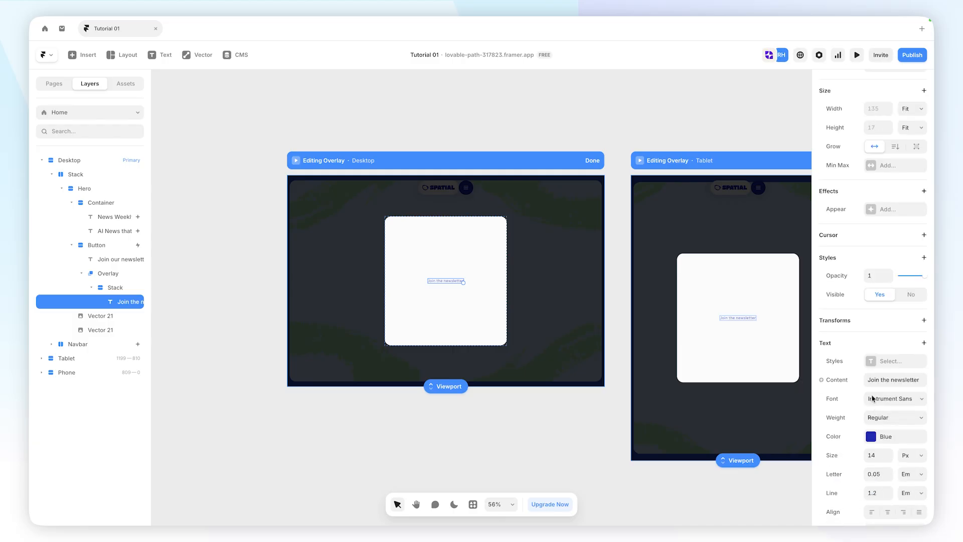
left_click(872, 366)
left_click(734, 414)
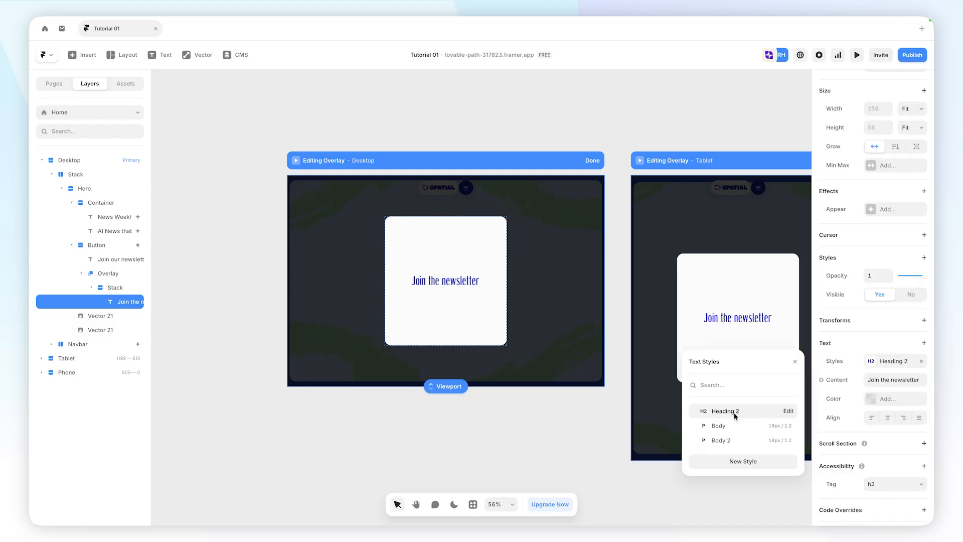
Step: Duplicate the card's heading and replace the copy's text with "AI News straight to you inbox"
scroll(451, 316, "up", 2)
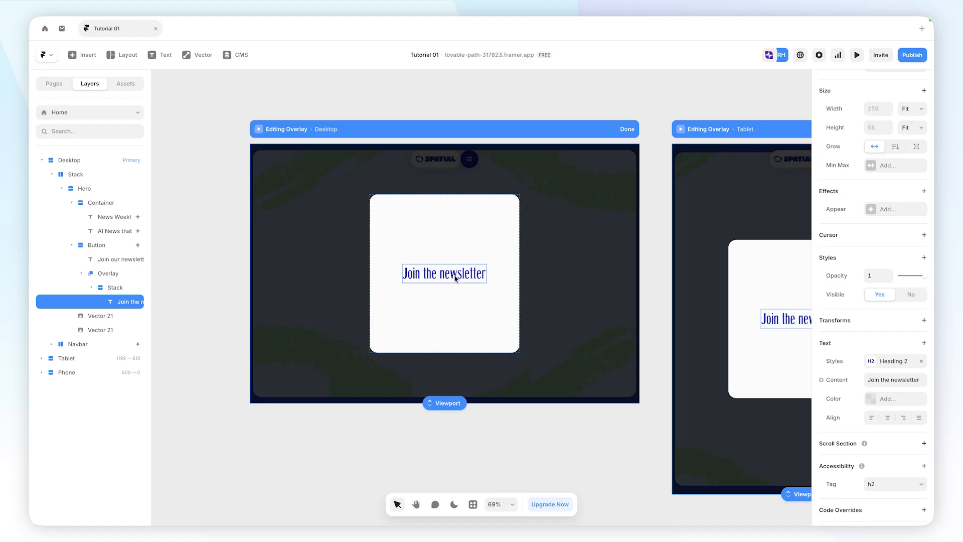
key("ctrl+d")
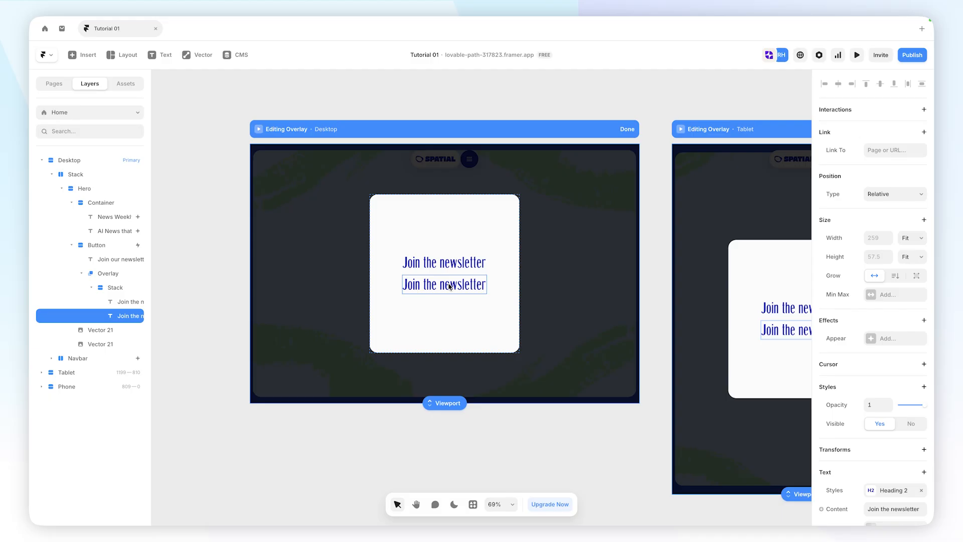
double_click(449, 286)
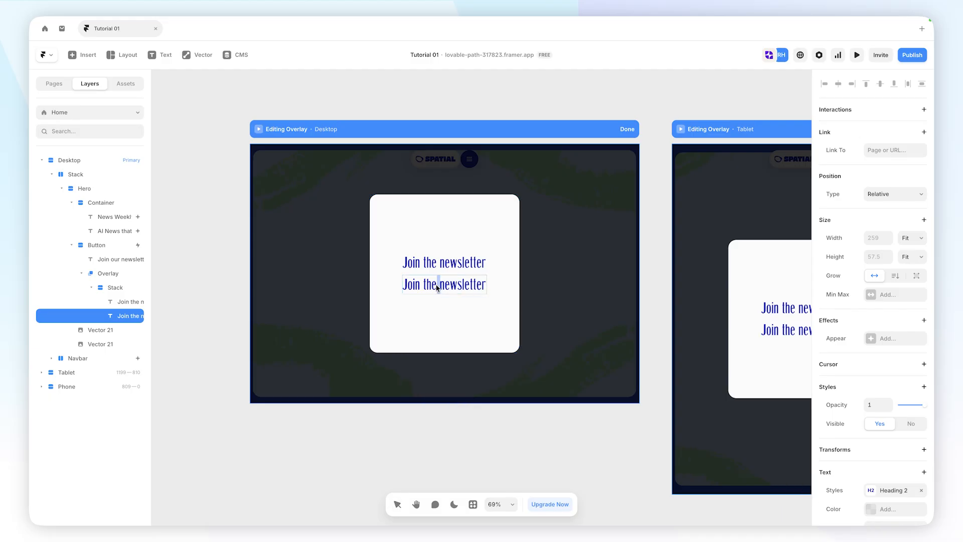
key("ctrl+a")
type("AI News straight to you inbox")
Step: Apply the Body text style to the "AI News straight to you inbox" line
scroll(855, 361, "down", 3)
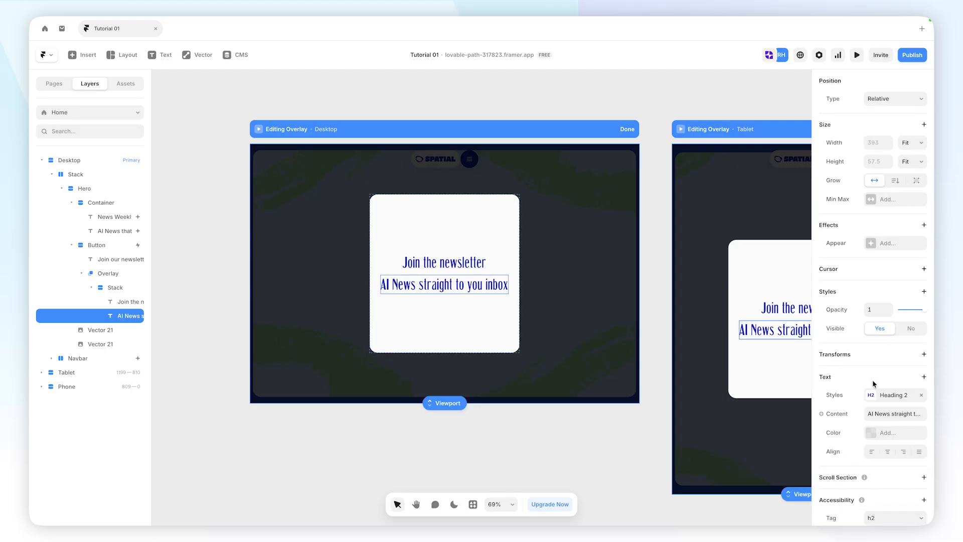
scroll(874, 402, "down", 1)
left_click(875, 385)
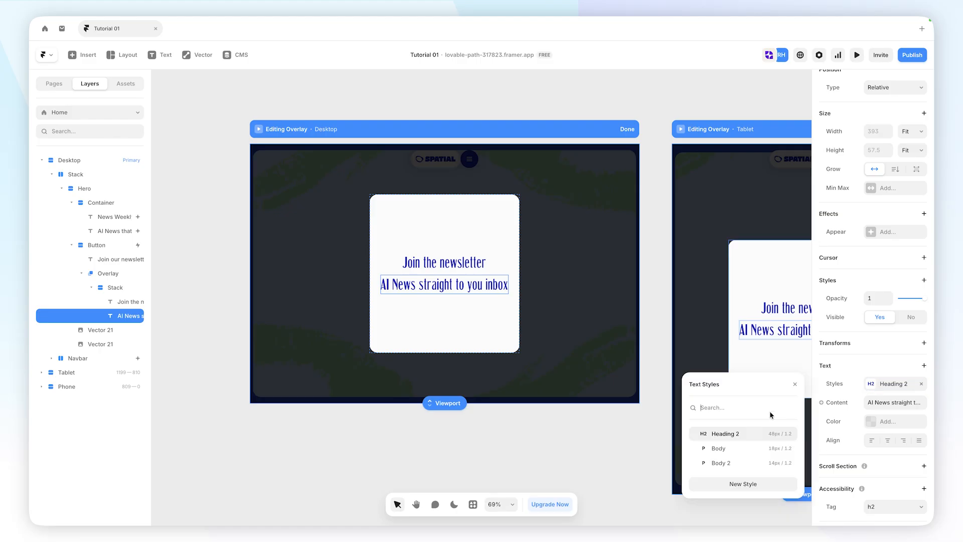
left_click(737, 451)
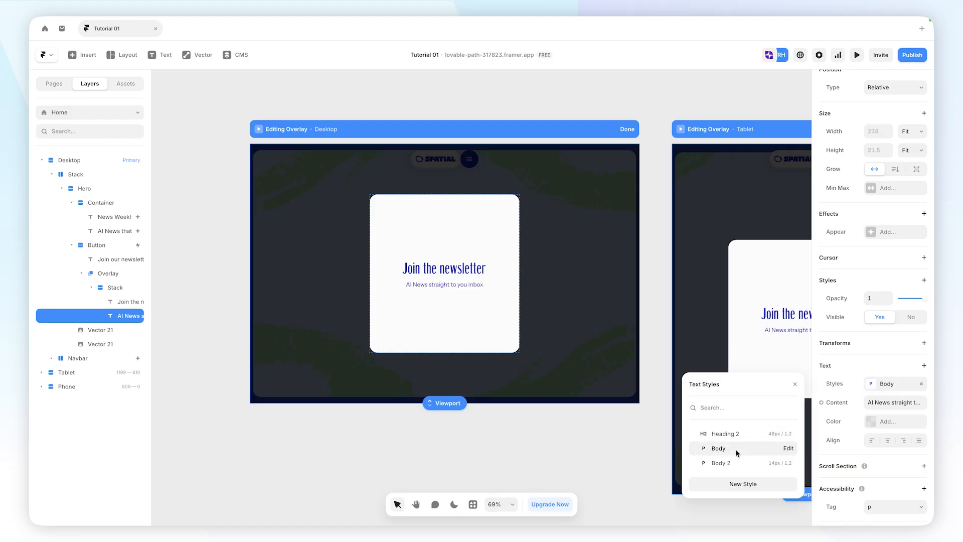
Step: Wrap the card's two text lines in a nested stack and set the outer card's distribution to Start
left_click(456, 324)
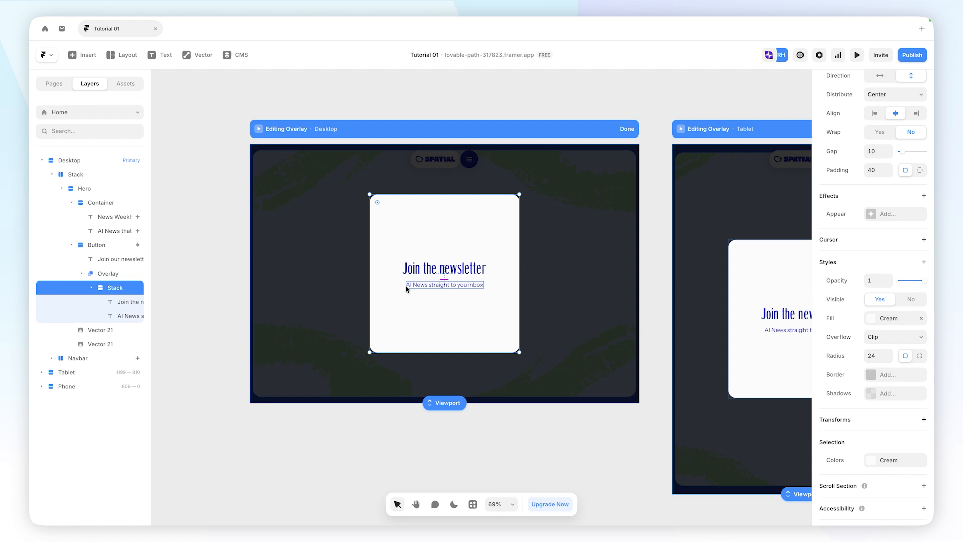
left_click_drag(406, 289, 415, 274)
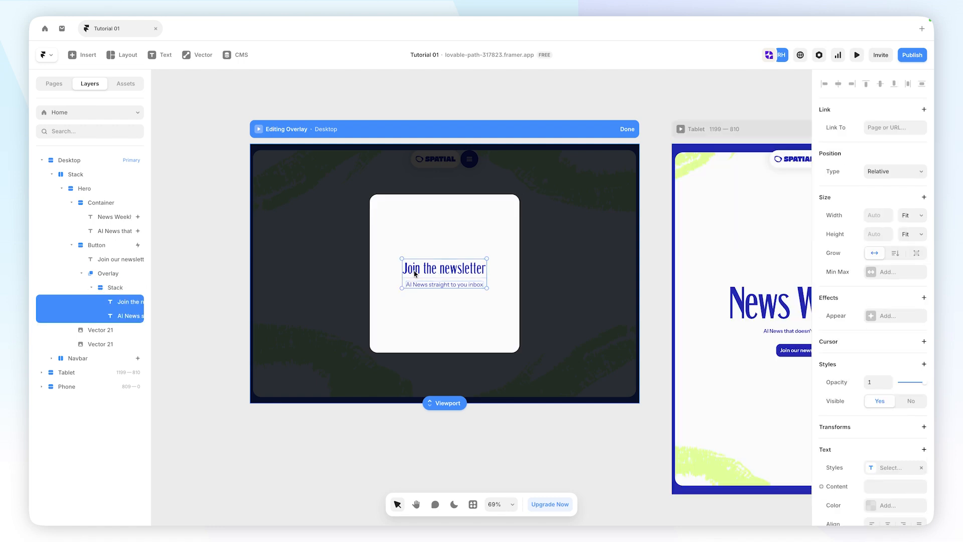
key("super+Return")
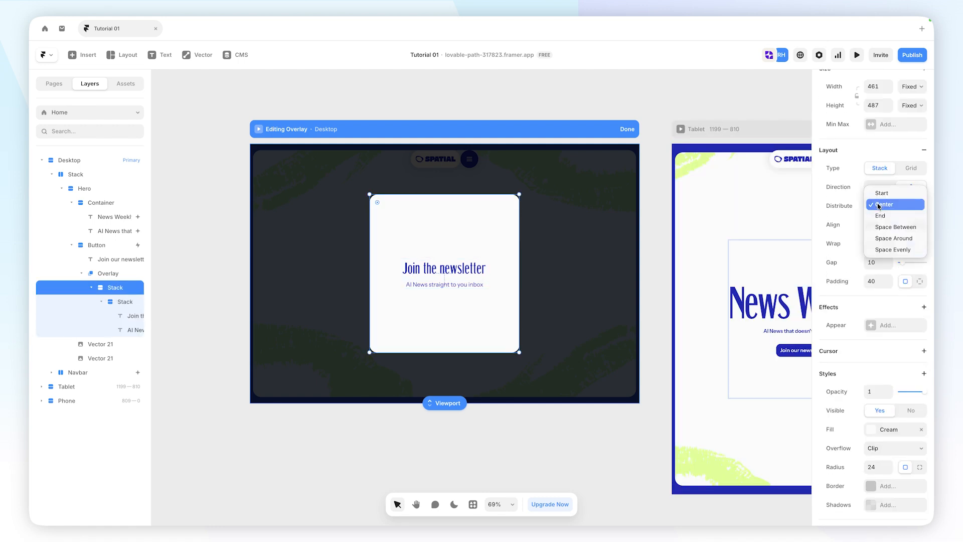
left_click(880, 193)
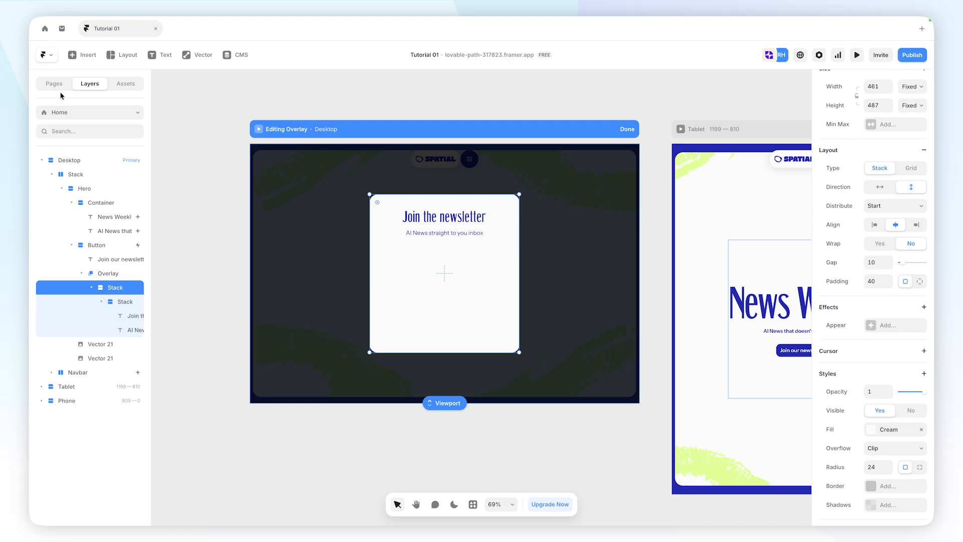
Step: Insert a Form Builder form below the text in the overlay card and delete its Location field
left_click(84, 56)
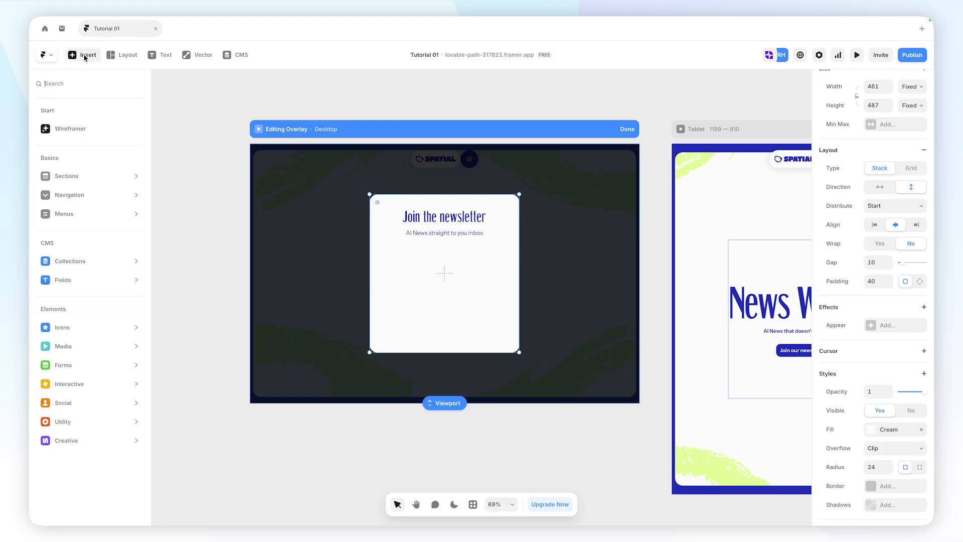
left_click(84, 56)
left_click(83, 56)
type("form")
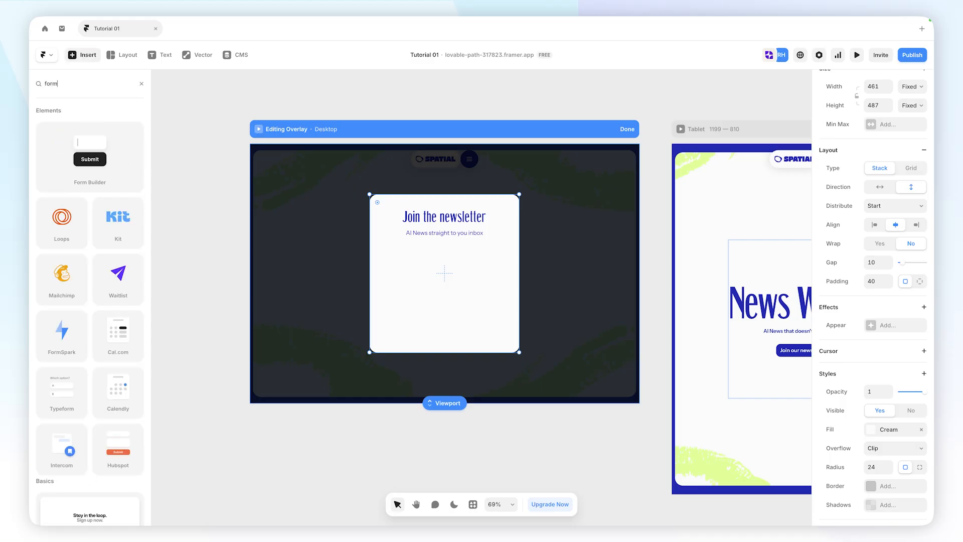
left_click_drag(67, 166, 438, 286)
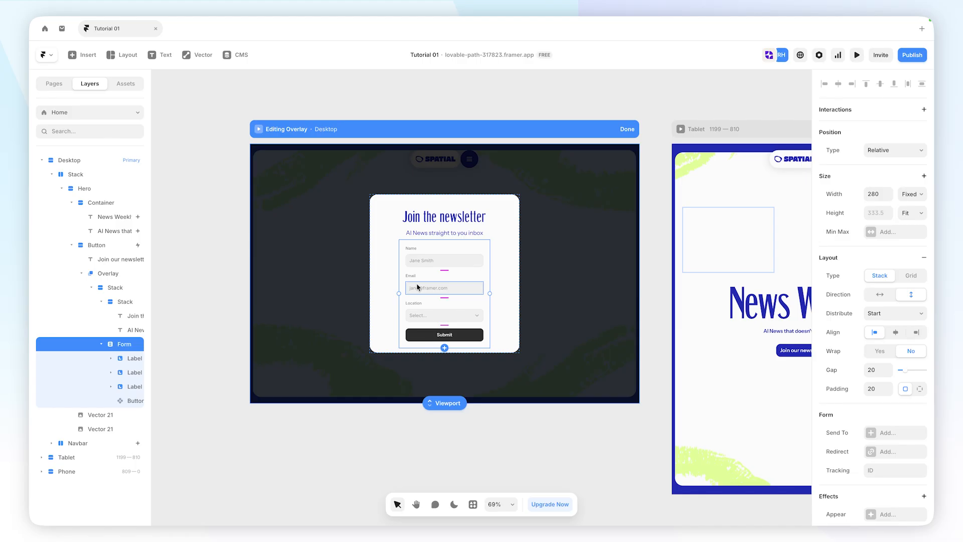
left_click(414, 309)
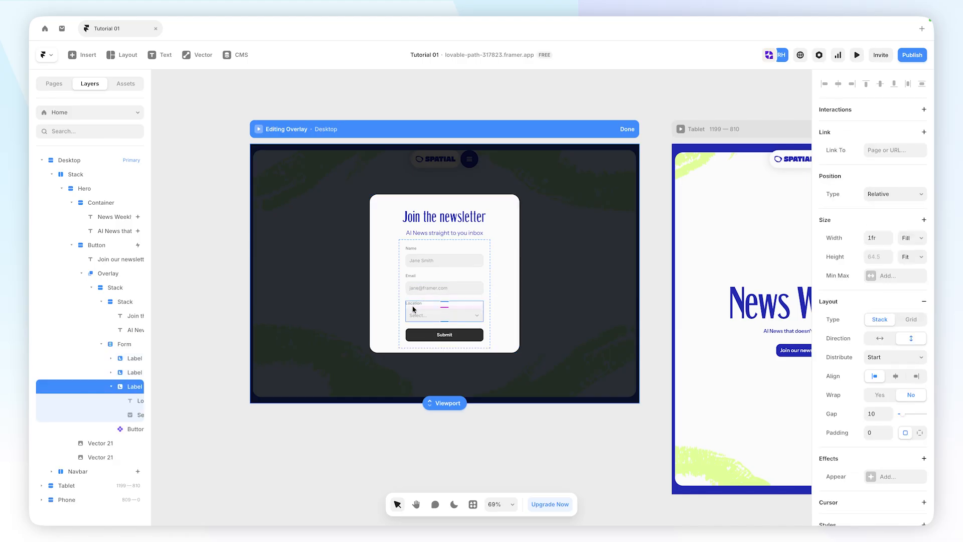
key("Delete")
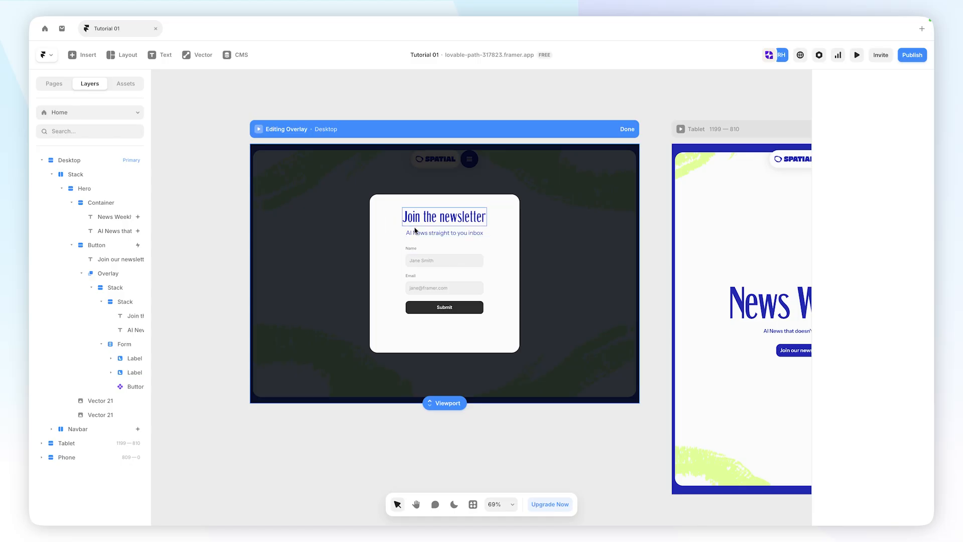
Step: Apply the Body 2 text style to the form's Name and Email labels
left_click(412, 252)
scroll(889, 399, "down", 5)
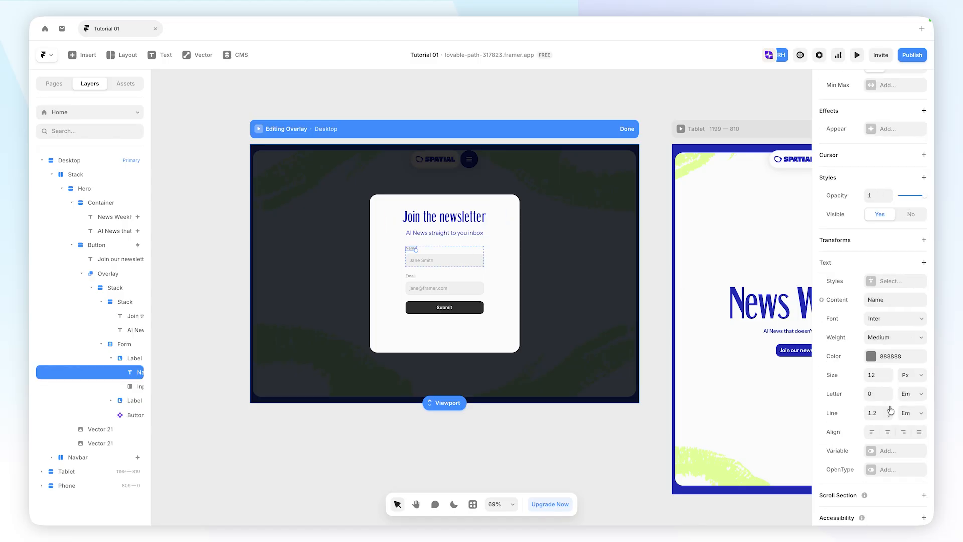
left_click(871, 281)
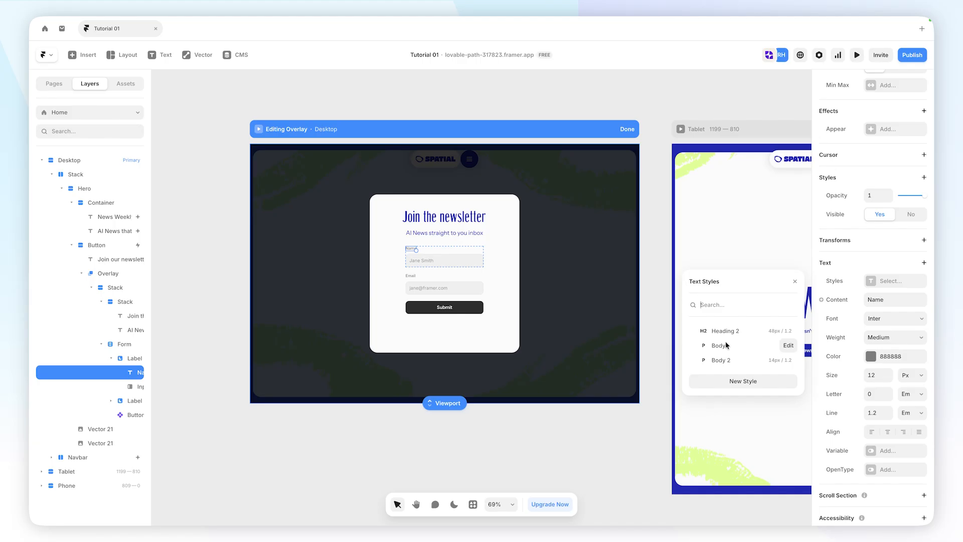
left_click(726, 360)
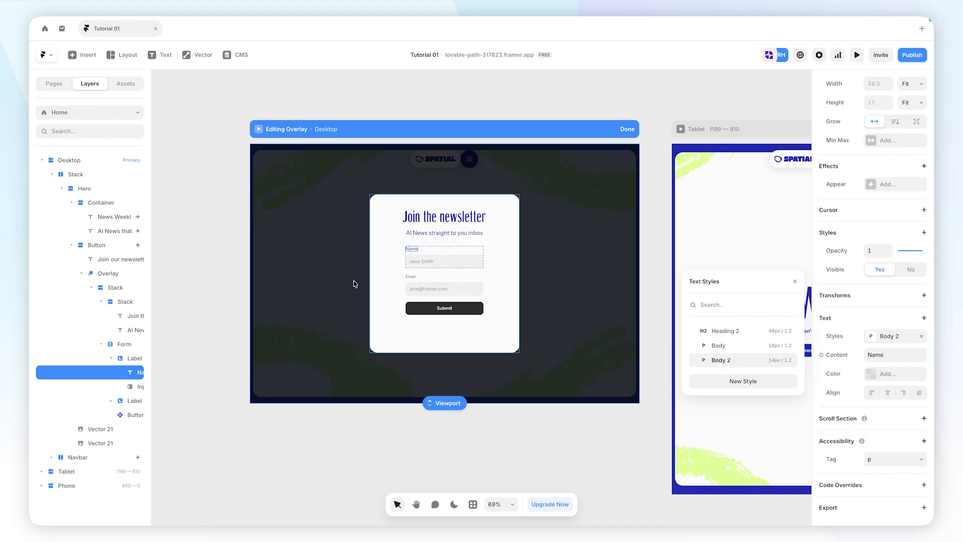
scroll(353, 283, "up", 1)
left_click(416, 277)
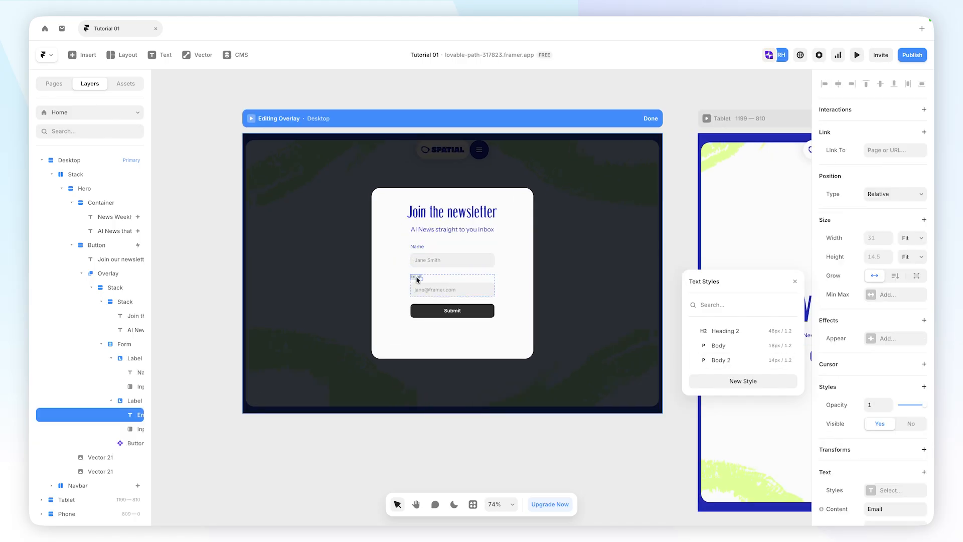
left_click(711, 360)
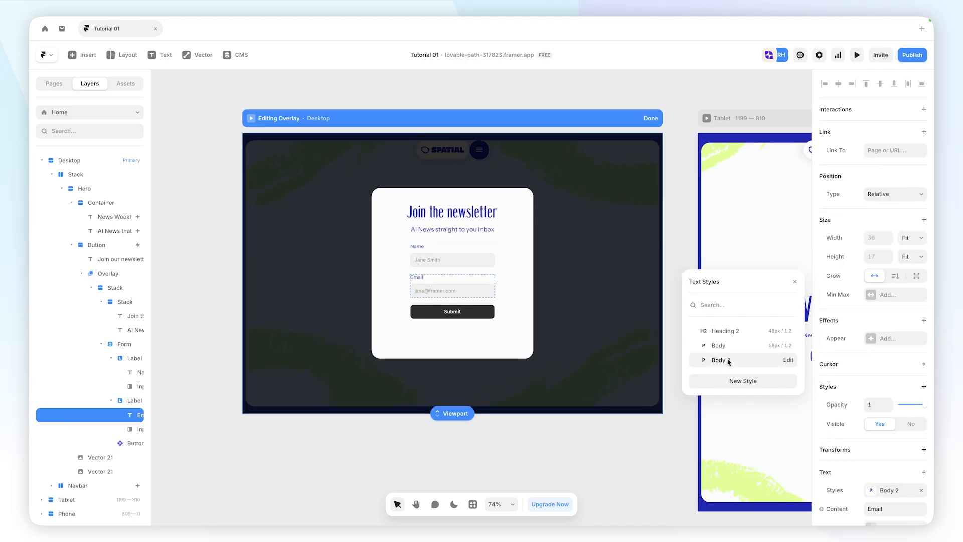
Step: Remove the border from the form's Name and Email input fields
left_click(419, 260)
scroll(866, 339, "down", 3)
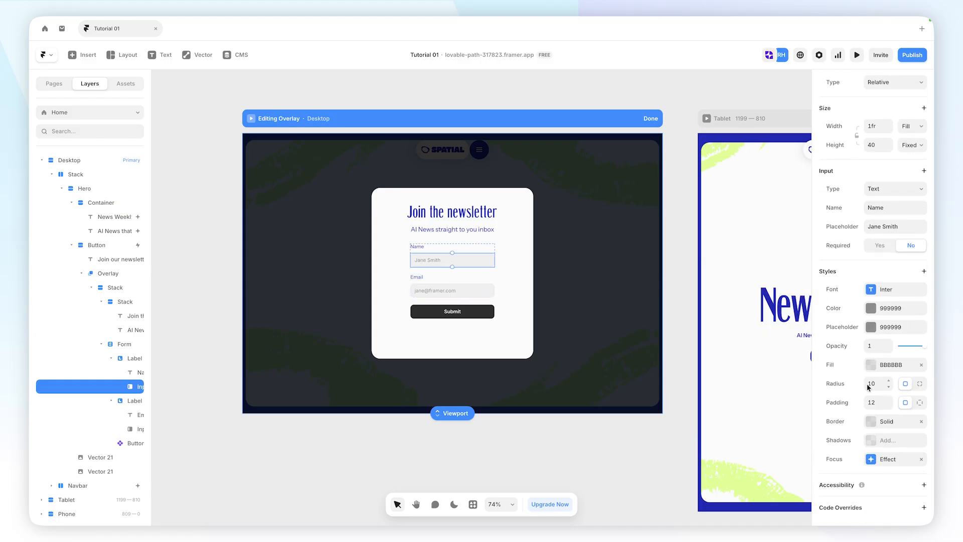
left_click(920, 421)
left_click(432, 290)
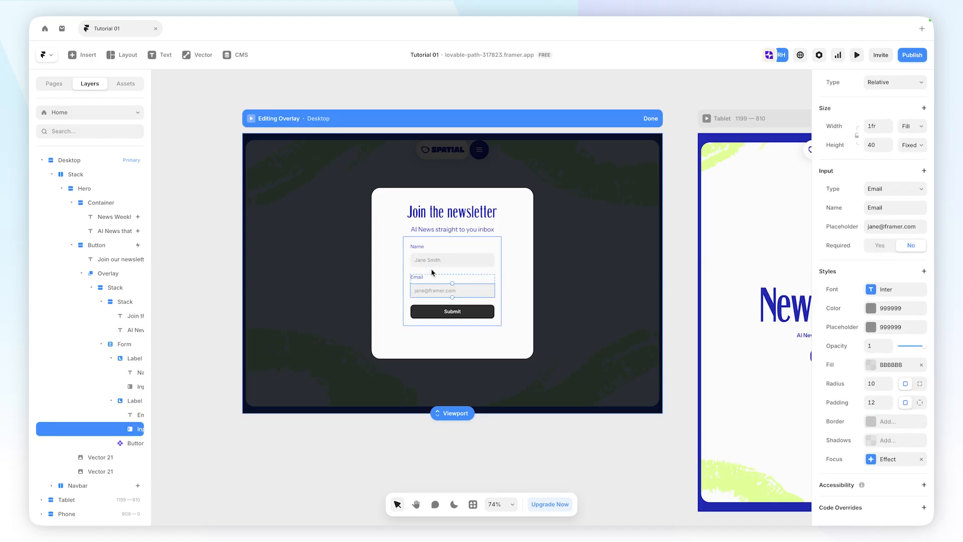
Step: Use the FramerForms plugin to insert a button group input between the form's Email field and Submit button
left_click(432, 272)
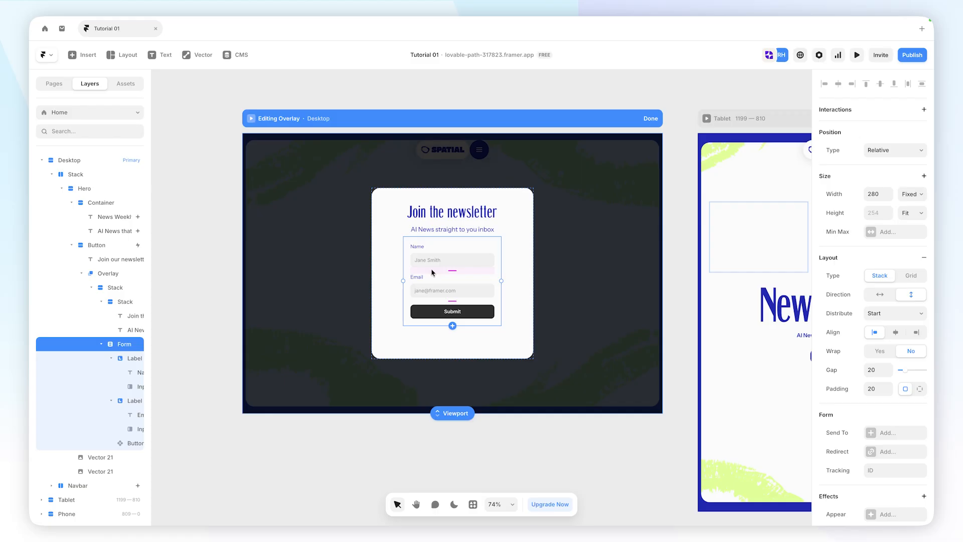
left_click(472, 503)
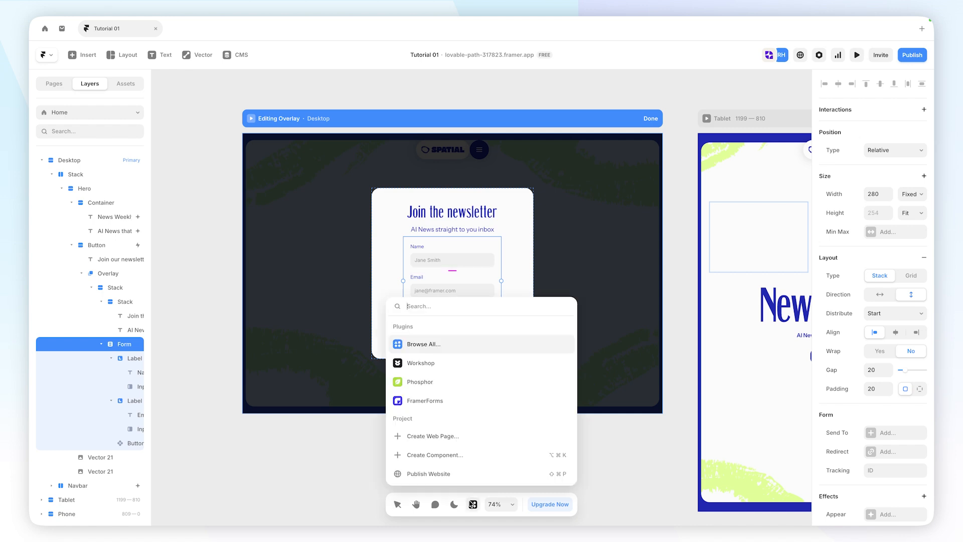
left_click(424, 399)
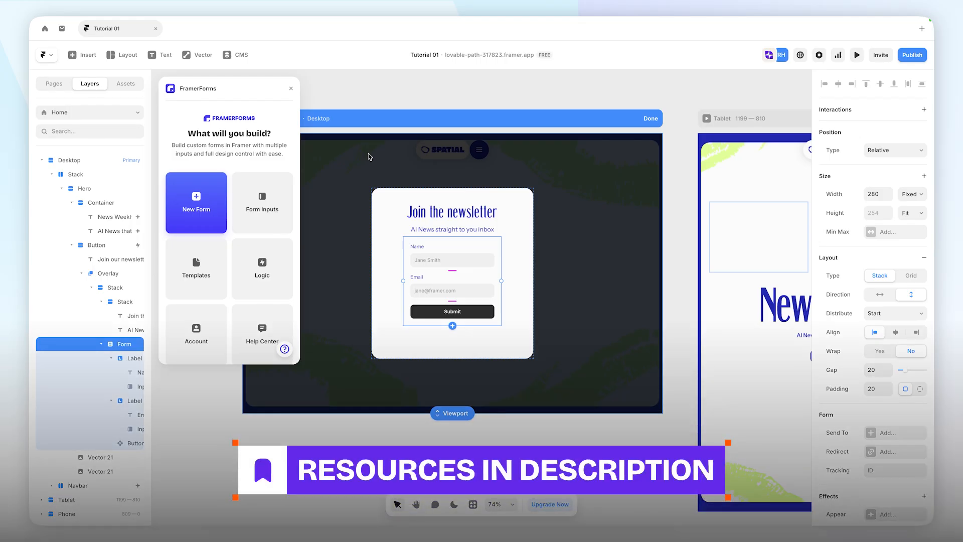
left_click(258, 187)
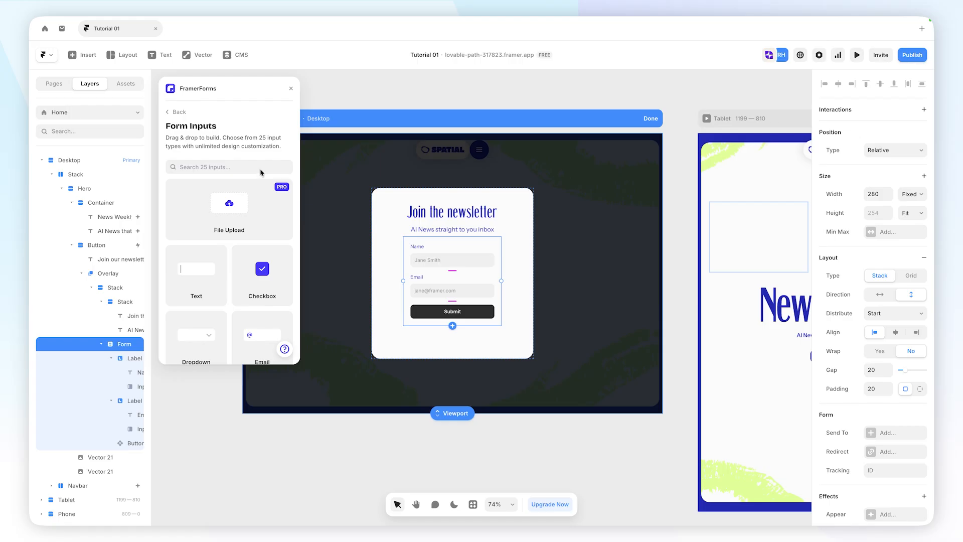
left_click(260, 172)
type("button group")
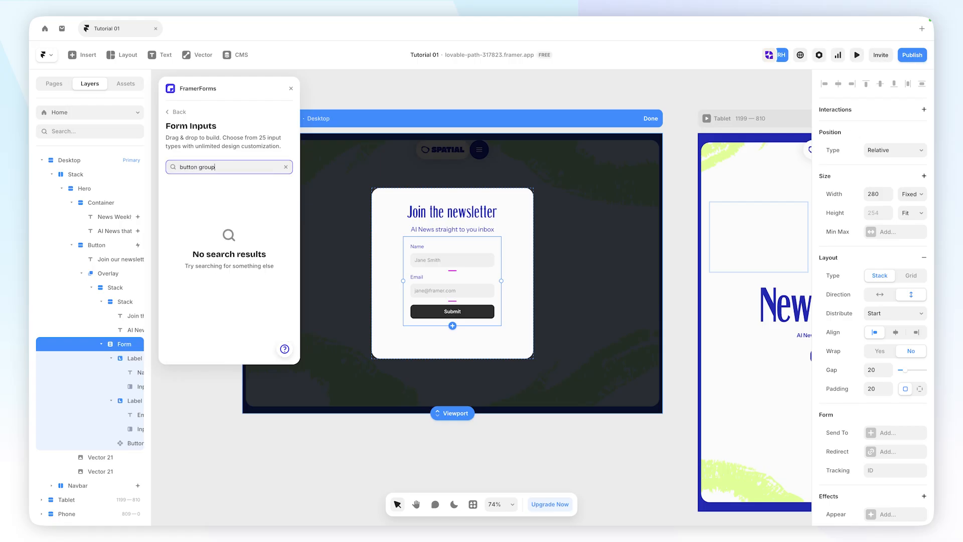
left_click_drag(262, 205, 457, 304)
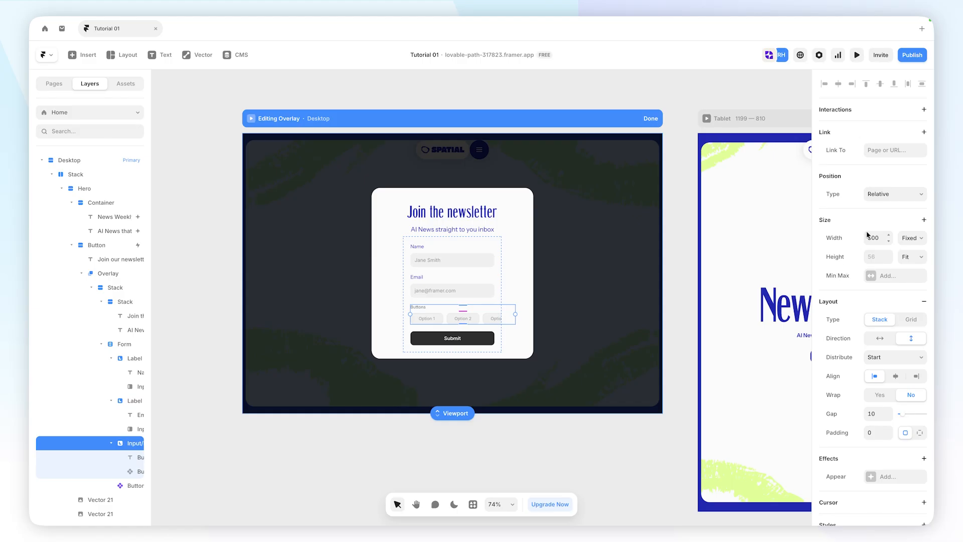
Step: Set the button group input's width to Fill and the form's padding to 0
left_click(909, 238)
left_click(901, 258)
key("Escape")
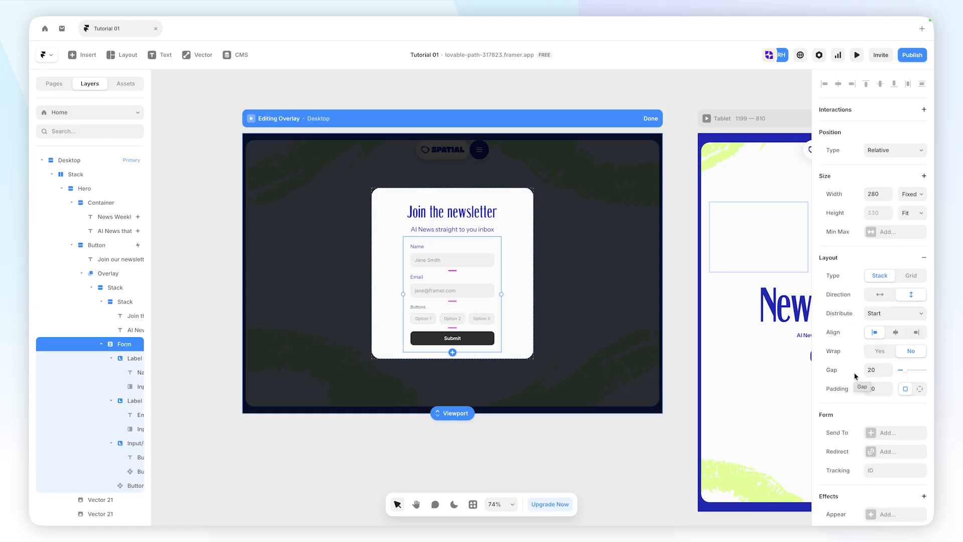
left_click(872, 389)
type("0")
key("Return")
Step: Change the button group's label to "What's your role?" and apply the text style used by the form's other labels
scroll(410, 296, "up", 3)
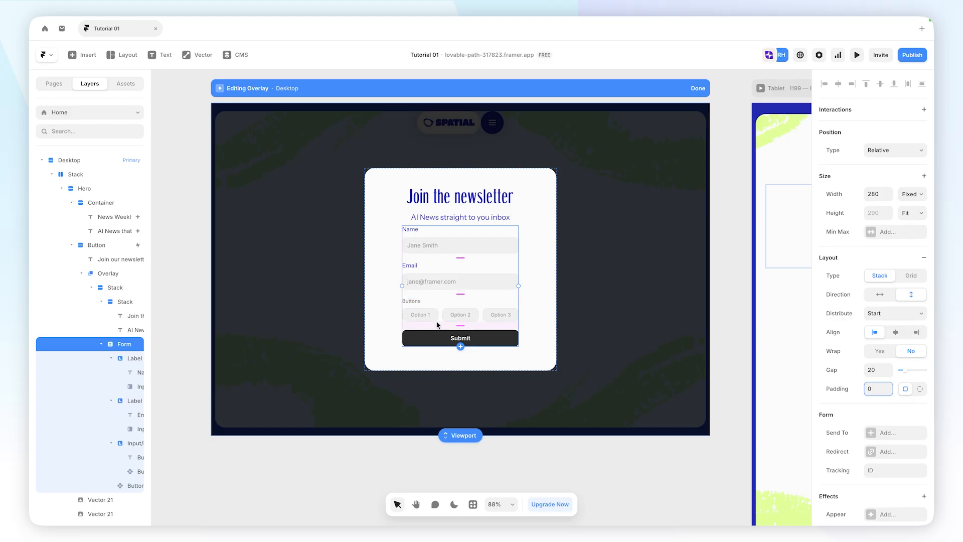
left_click(413, 301)
scroll(879, 397, "down", 3)
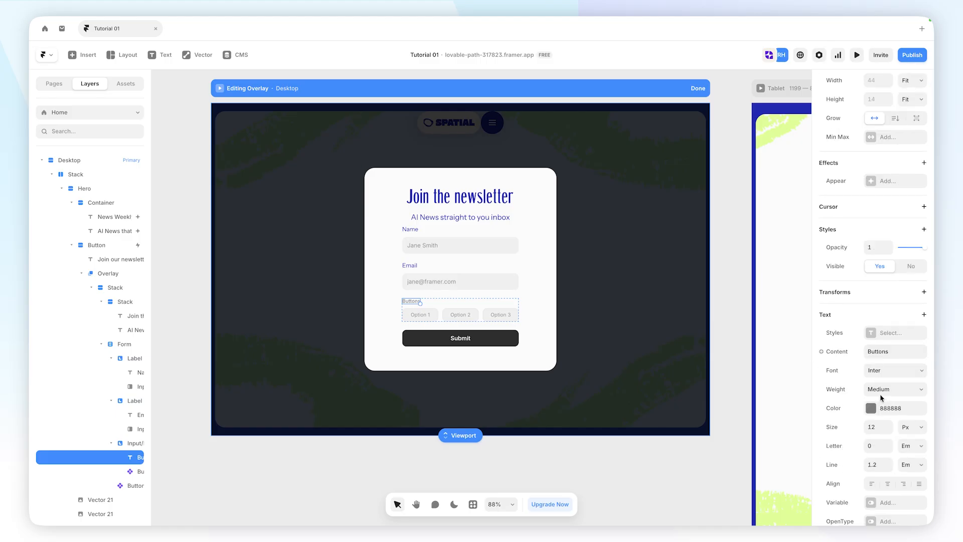
left_click(878, 351)
type("What's your role?")
left_click(896, 333)
left_click(723, 411)
Step: Rename the button group's three options to Founder, Developer and Designer
left_click(467, 315)
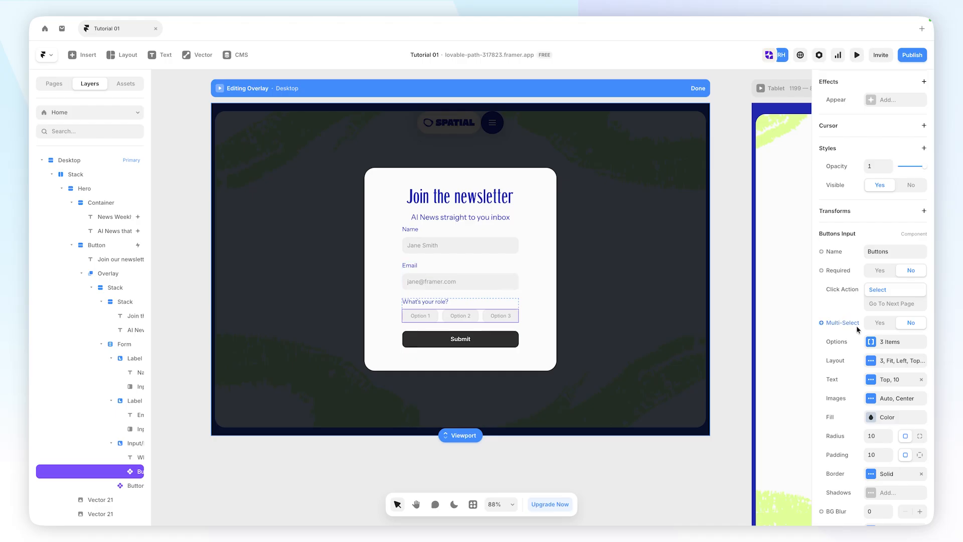
left_click(870, 342)
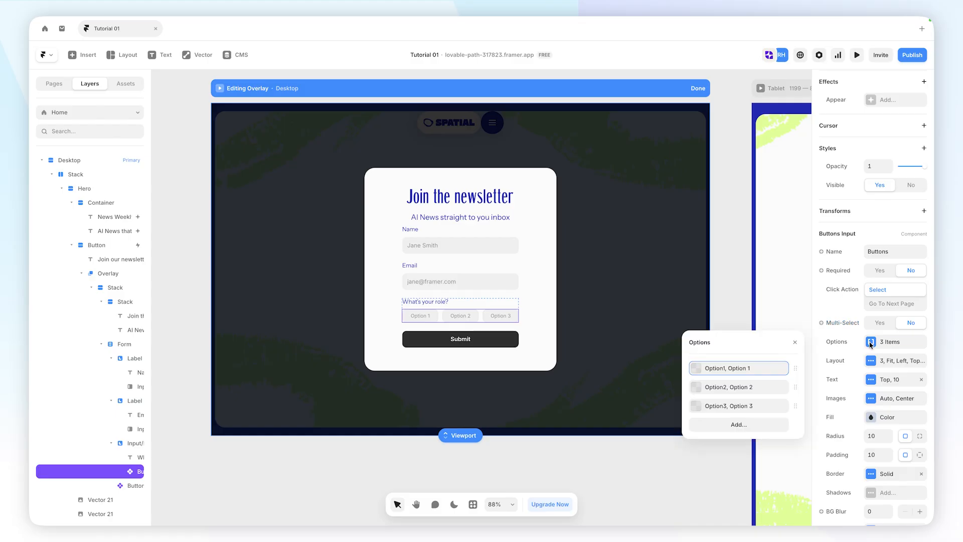
left_click(700, 369)
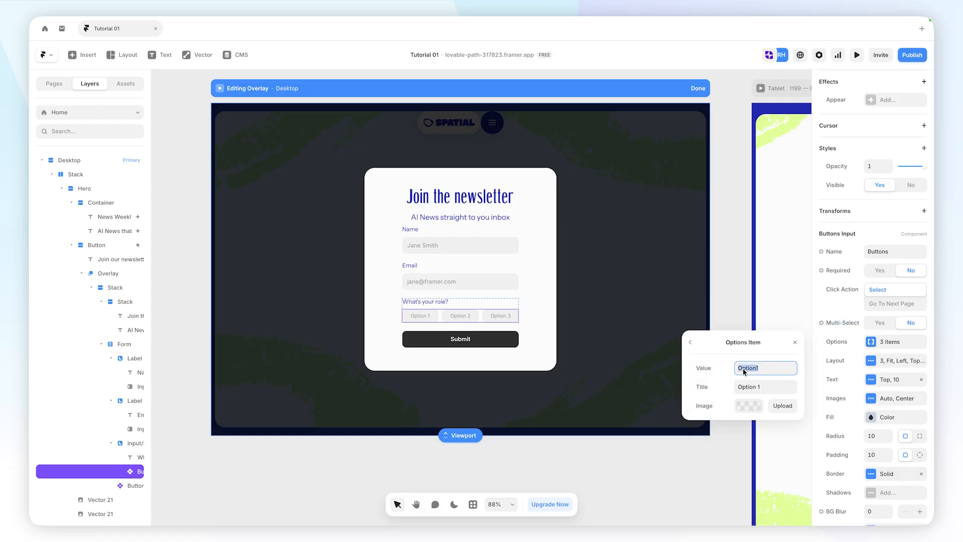
type("Founder")
key("Return")
left_click(736, 388)
type("Developer")
key("Return")
left_click(738, 404)
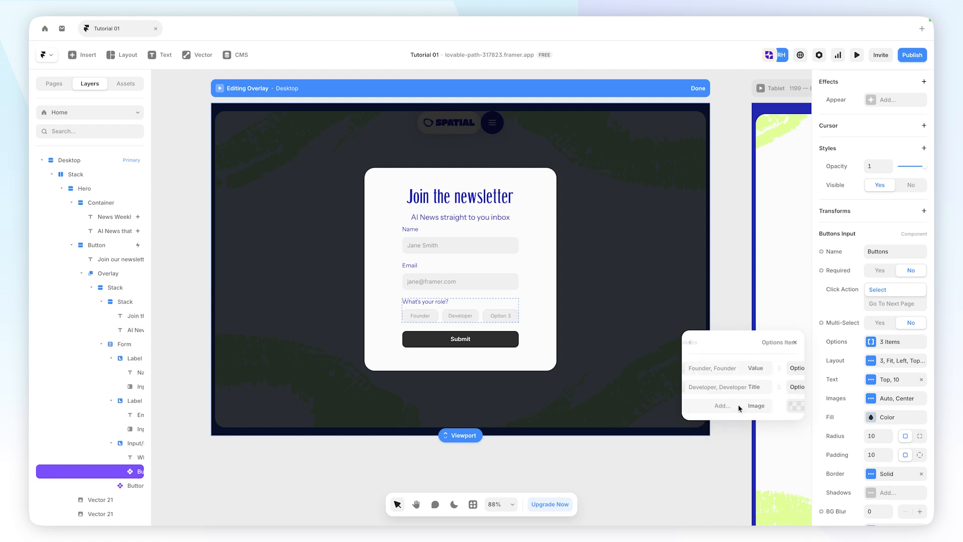
type("Designer")
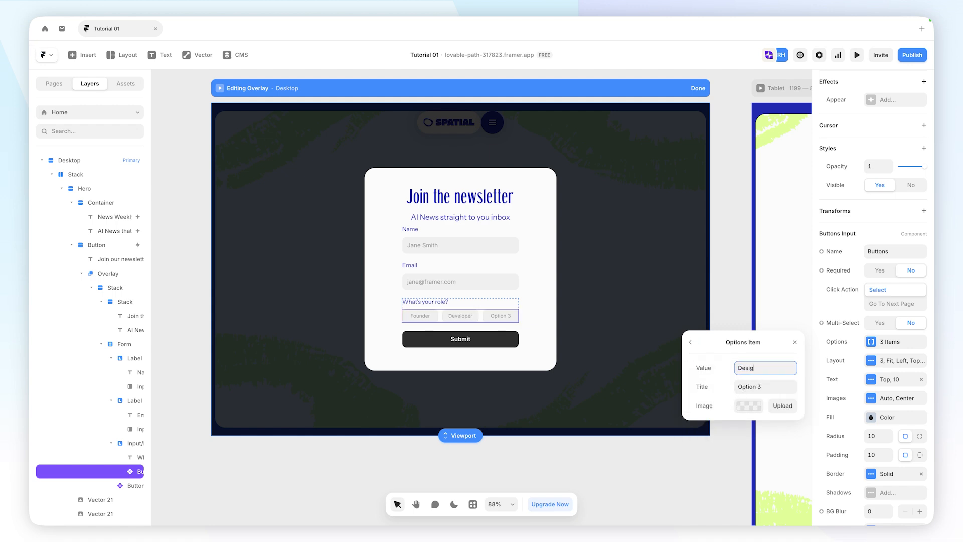
key("Return")
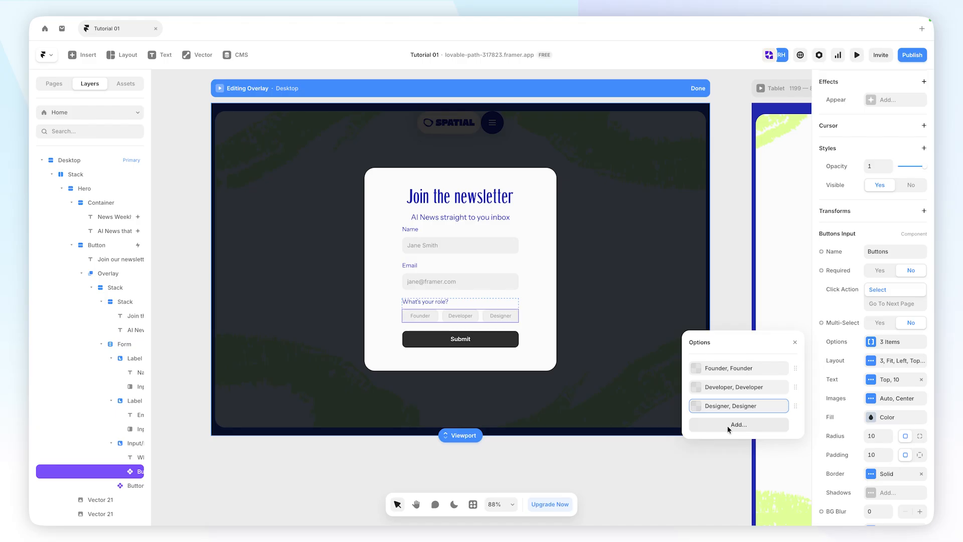
Step: Add a fourth role option, Other, and lay out the role buttons in 2 columns
left_click(728, 425)
type("Other")
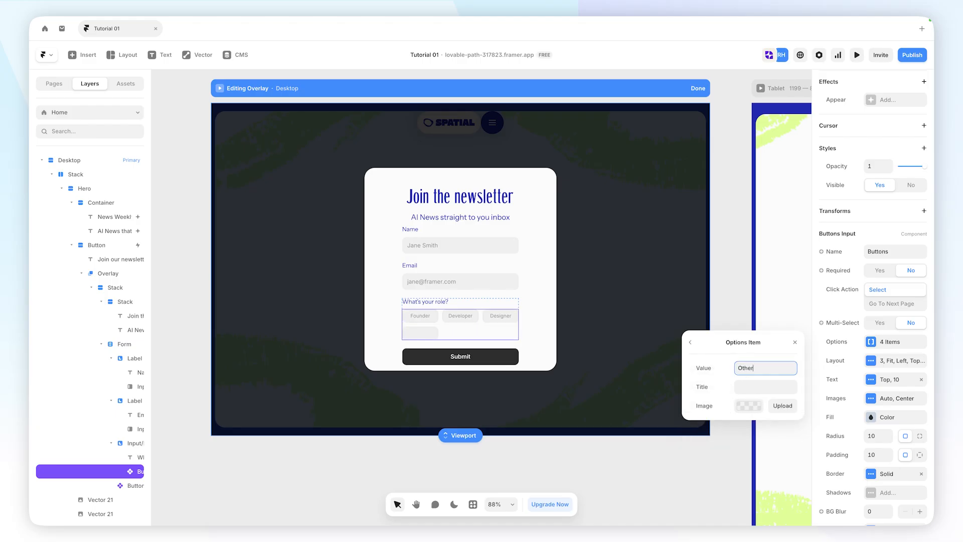
key("Return")
left_click(794, 341)
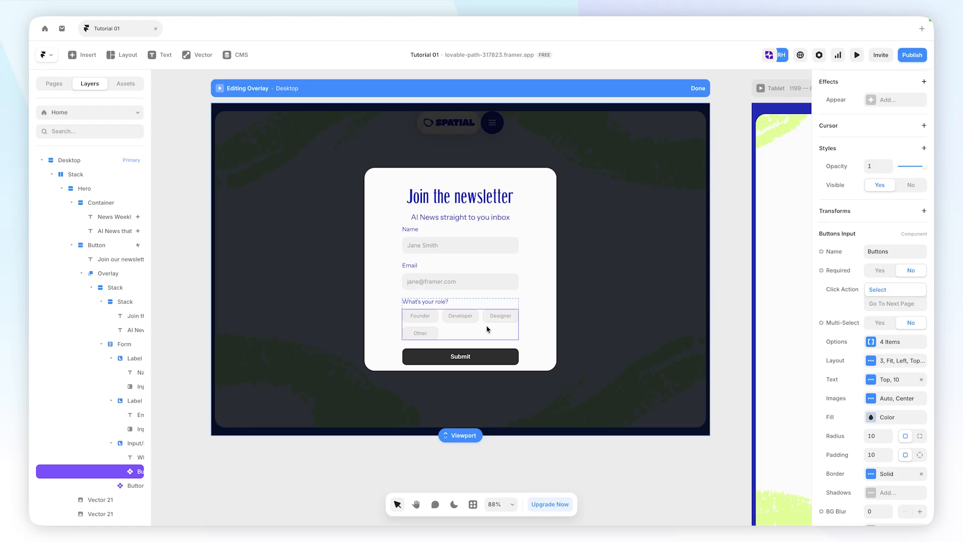
left_click(870, 361)
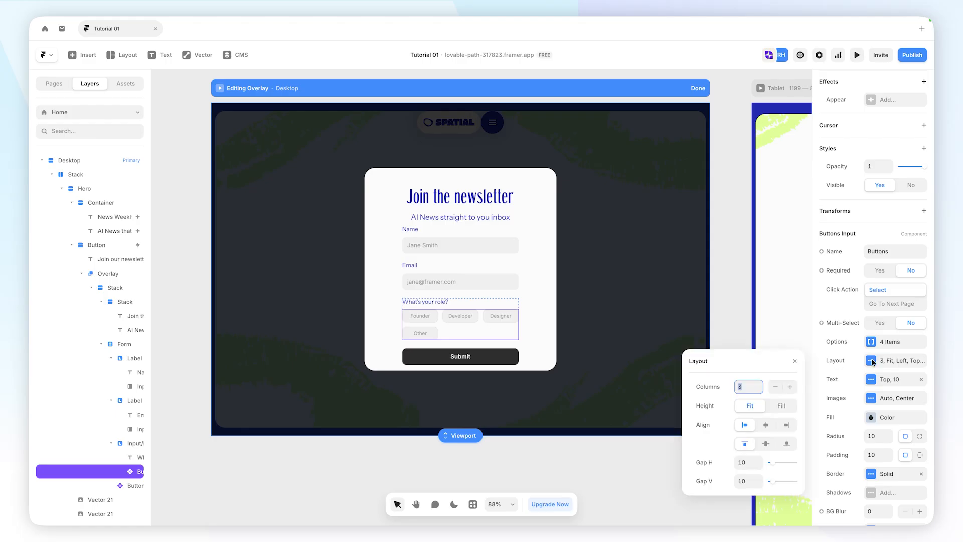
left_click(775, 387)
Step: Set the overlay card's gap to 30 and the form's width to Fill
left_click(377, 305)
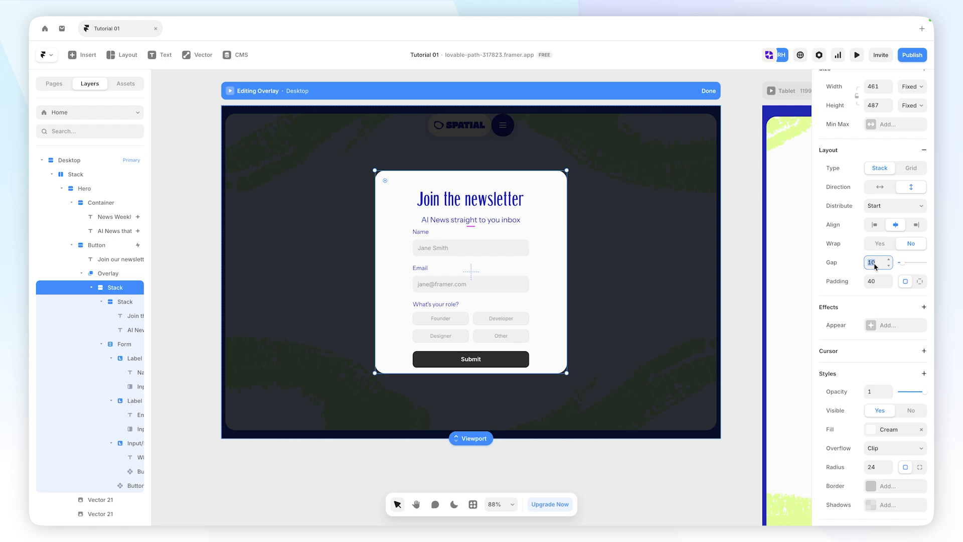
type("30")
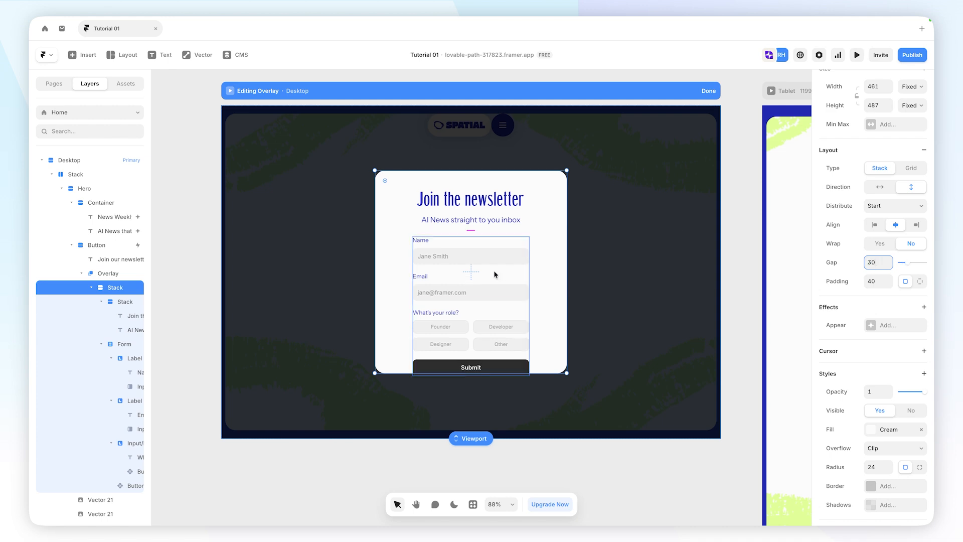
left_click(495, 275)
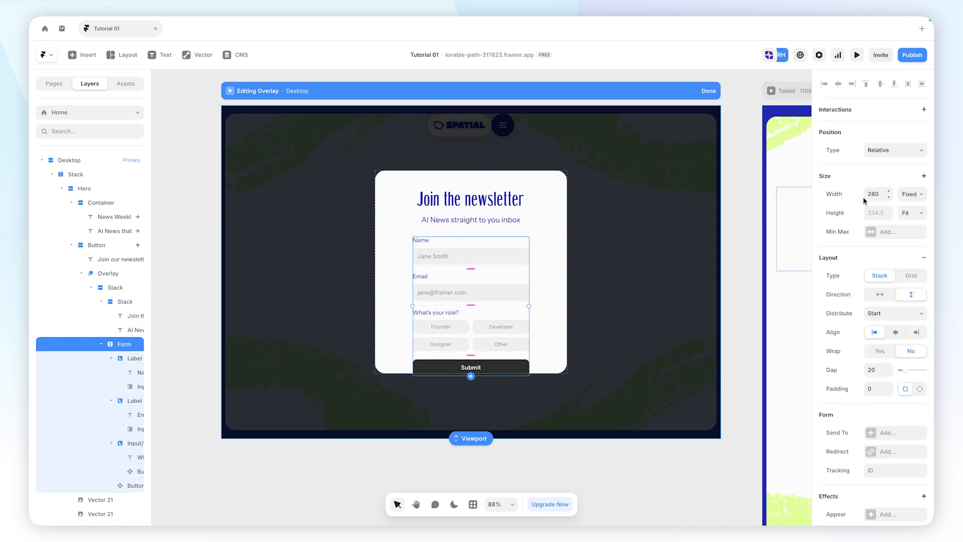
left_click(909, 194)
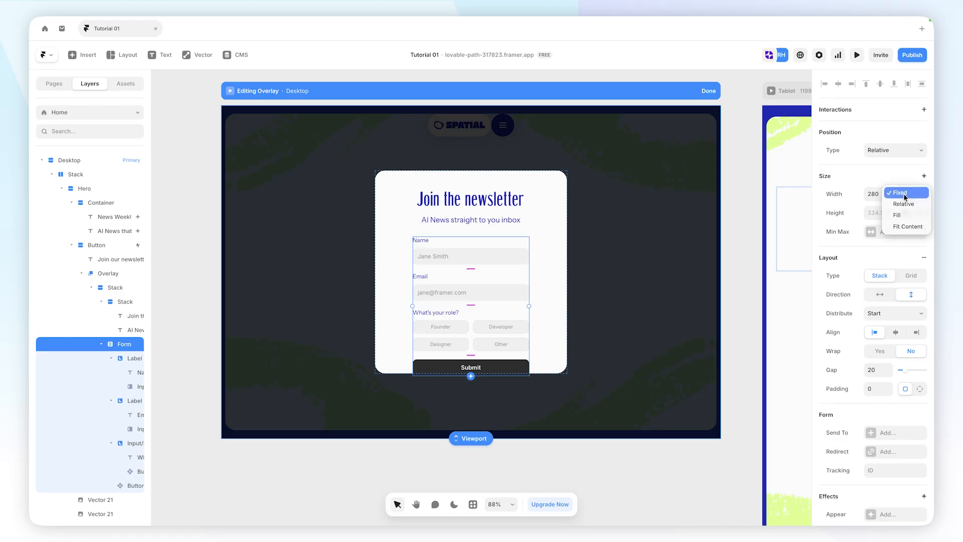
left_click(905, 215)
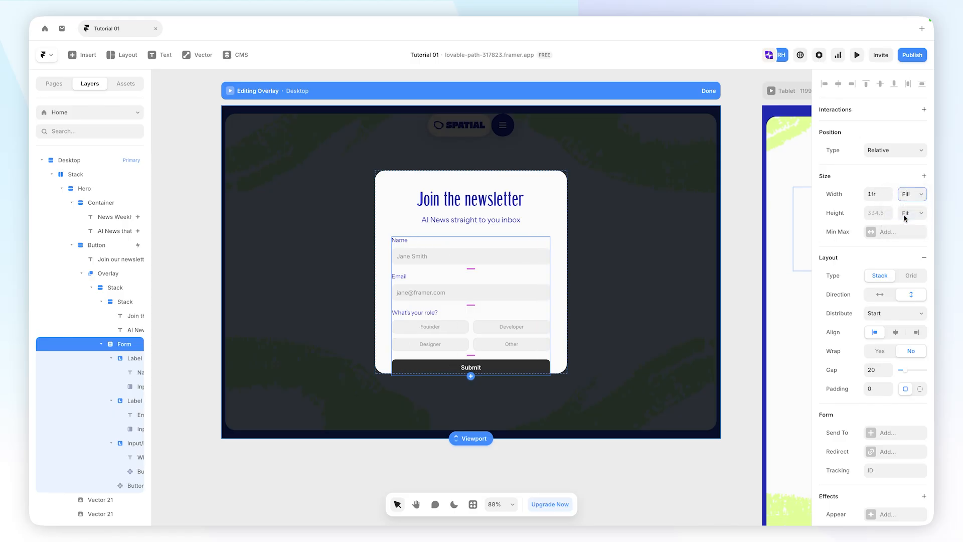
Step: Set the overlay card's height to Fit Content
left_click(384, 211)
scroll(878, 235, "up", 2)
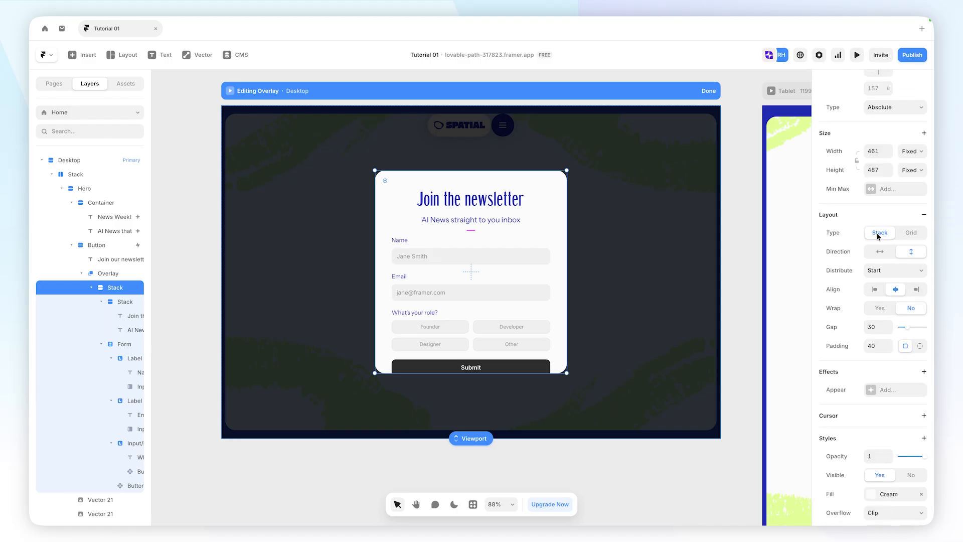
left_click(909, 170)
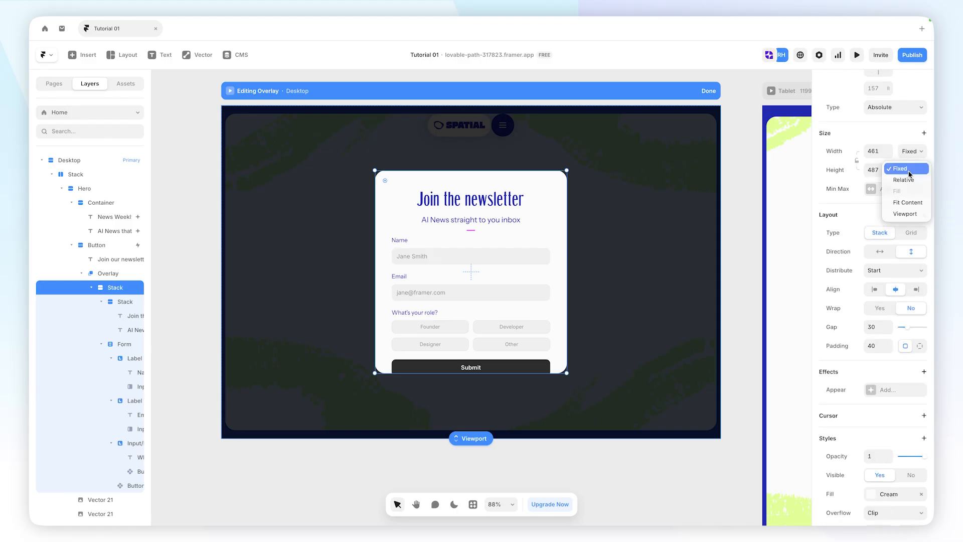
left_click(907, 203)
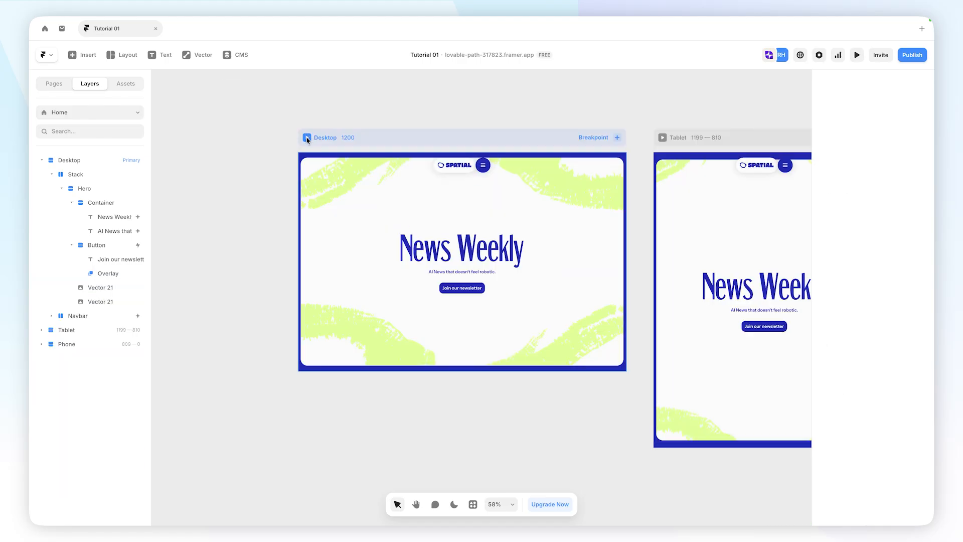
Step: Preview the desktop page, open the newsletter popup from the hero button, dismiss it and return to the canvas
left_click(307, 138)
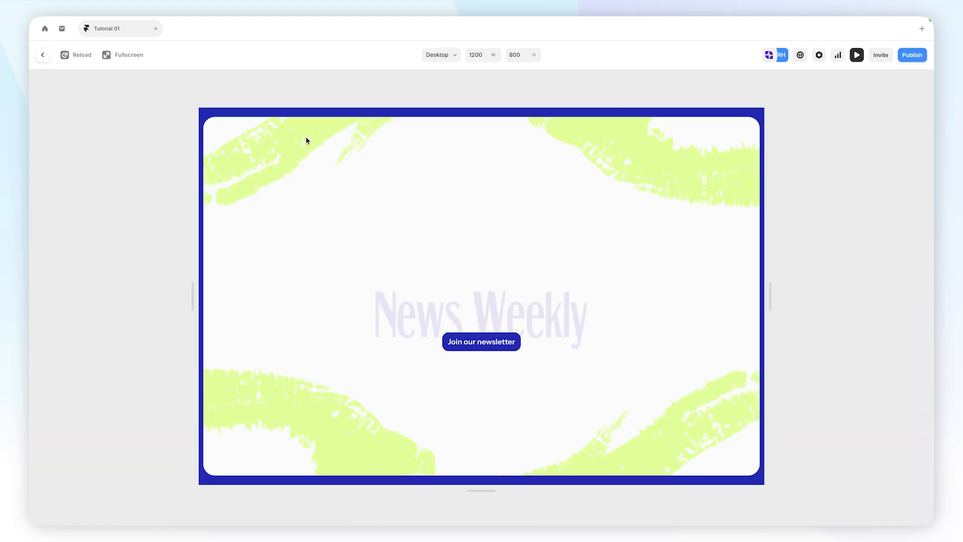
left_click(453, 339)
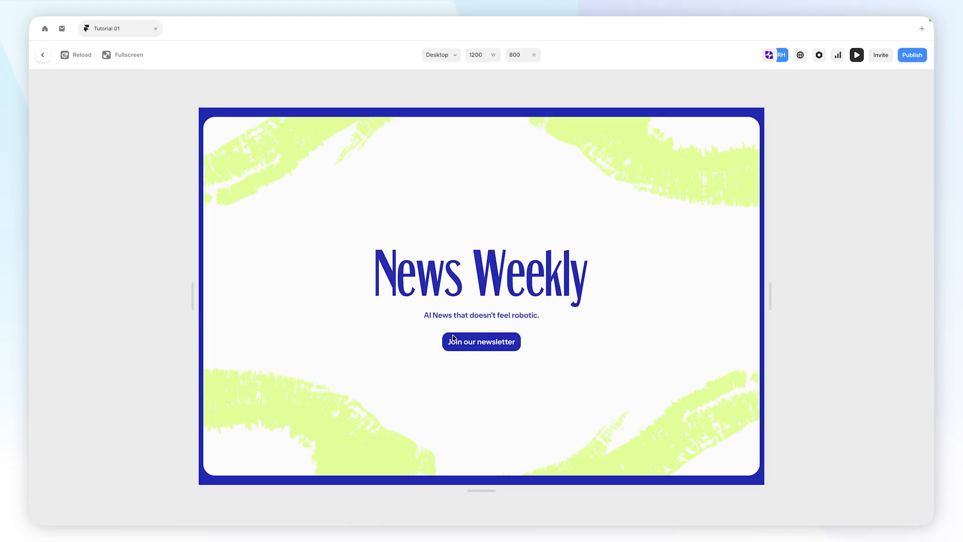
left_click(453, 338)
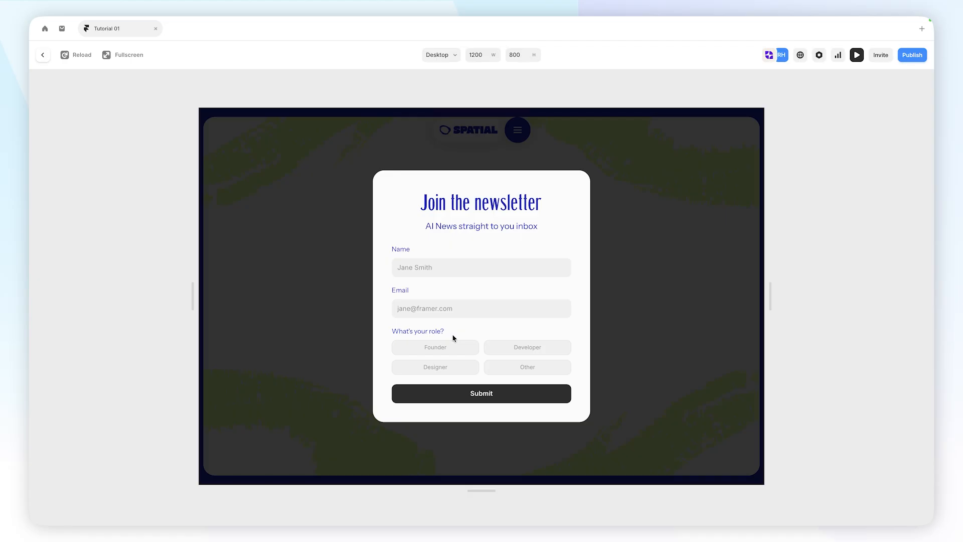
left_click(667, 316)
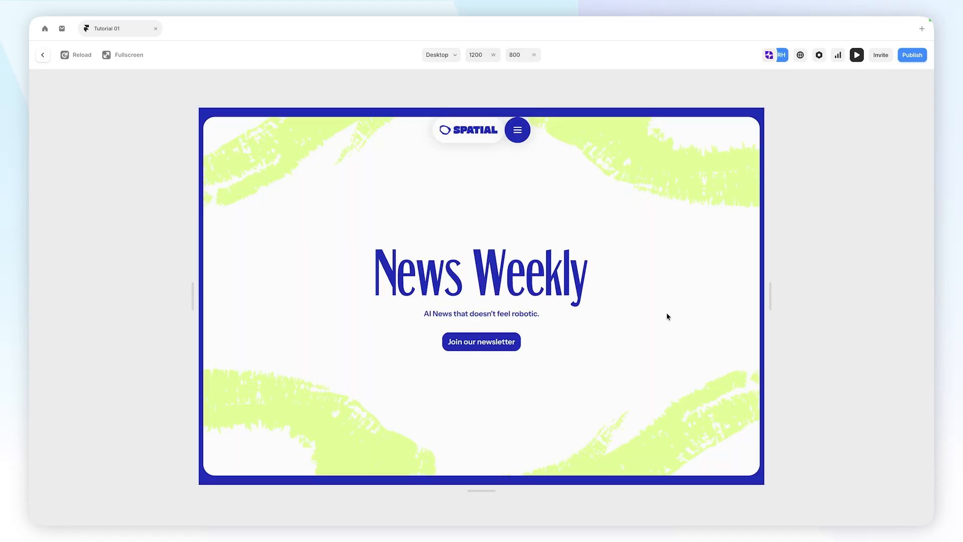
key("Escape")
Step: Reopen the overlay for editing and insert a Fill-style close (X) icon from the Phosphor plugin below the card's form
double_click(446, 287)
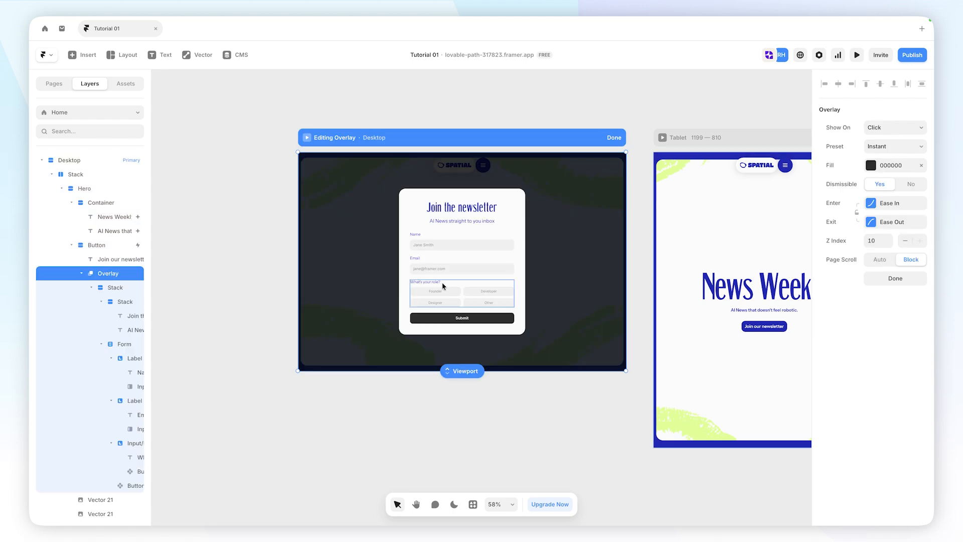
scroll(400, 220, "up", 3)
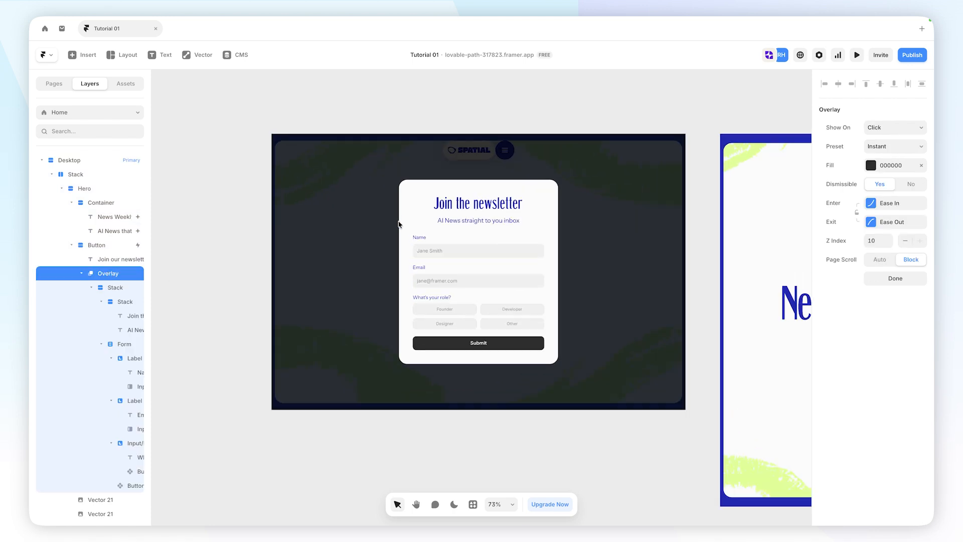
left_click(472, 504)
left_click(427, 400)
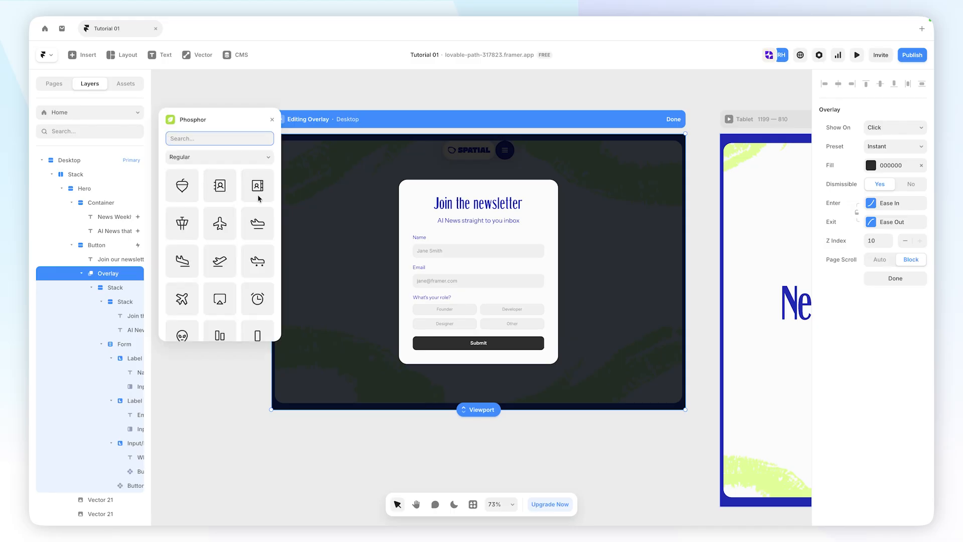
scroll(259, 199, "down", 10)
left_click(239, 157)
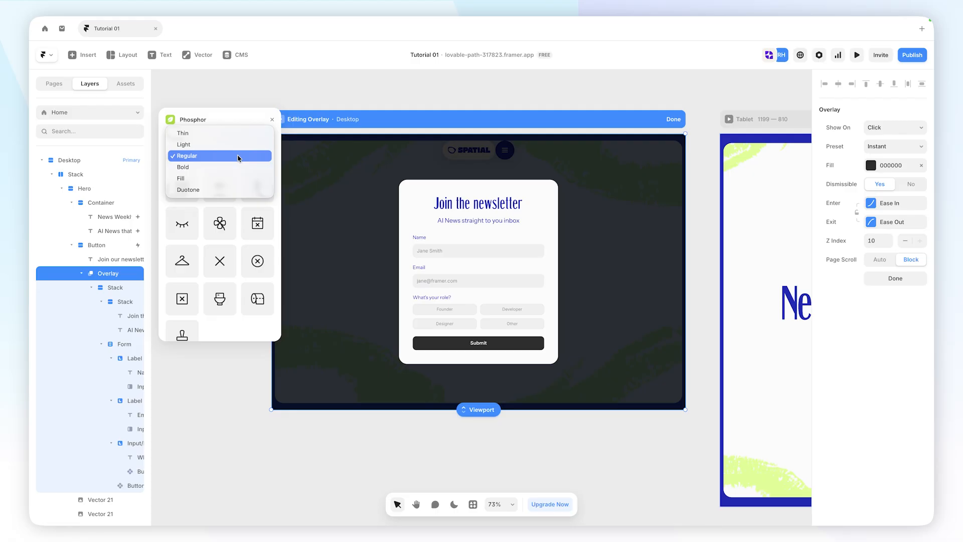
left_click(239, 178)
mouse_move(256, 260)
left_mouse_down()
mouse_move(300, 256)
mouse_move(473, 195)
mouse_move(476, 353)
left_mouse_up()
Step: Wrap the close icon in its own frame at the top of the overlay card and set the icon's fill to Blue
right_click(477, 357)
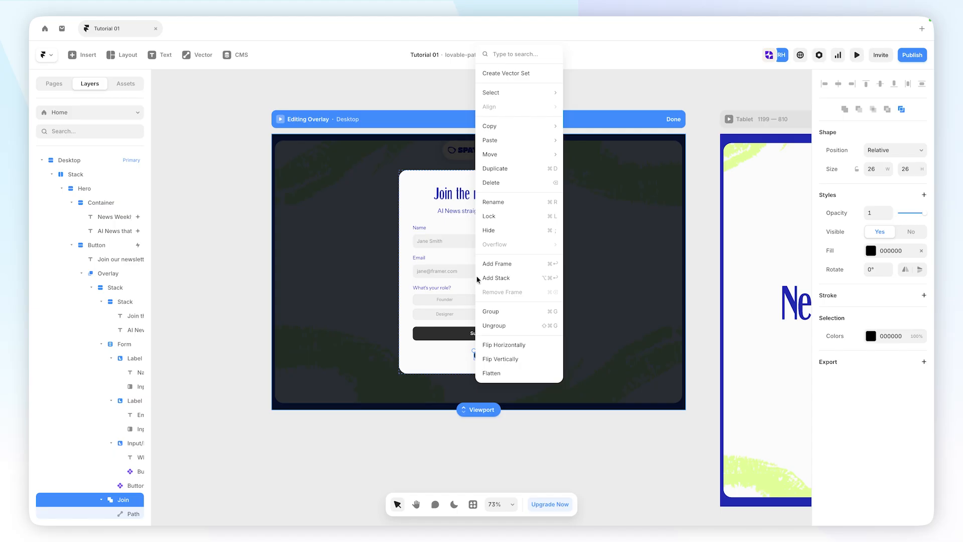
left_click(492, 264)
key("shift+1")
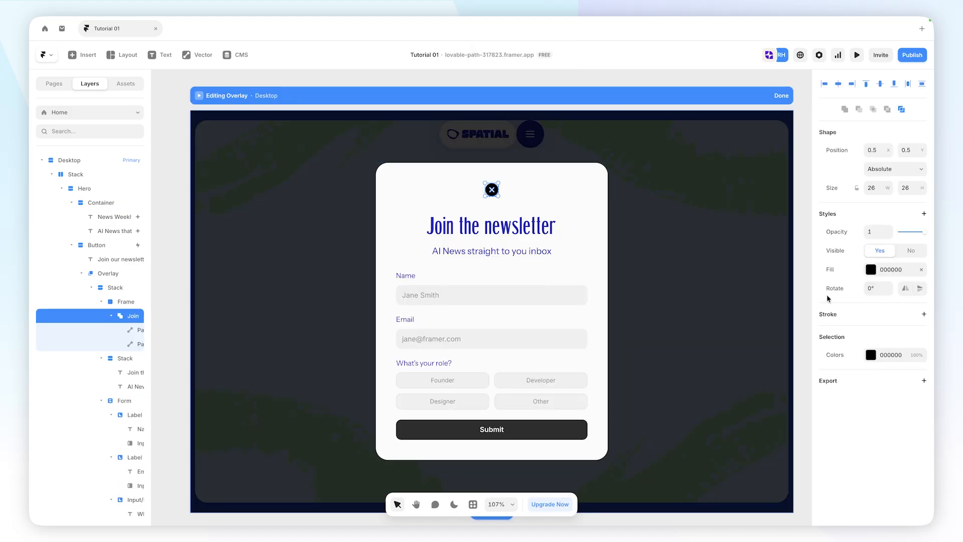
left_click(871, 271)
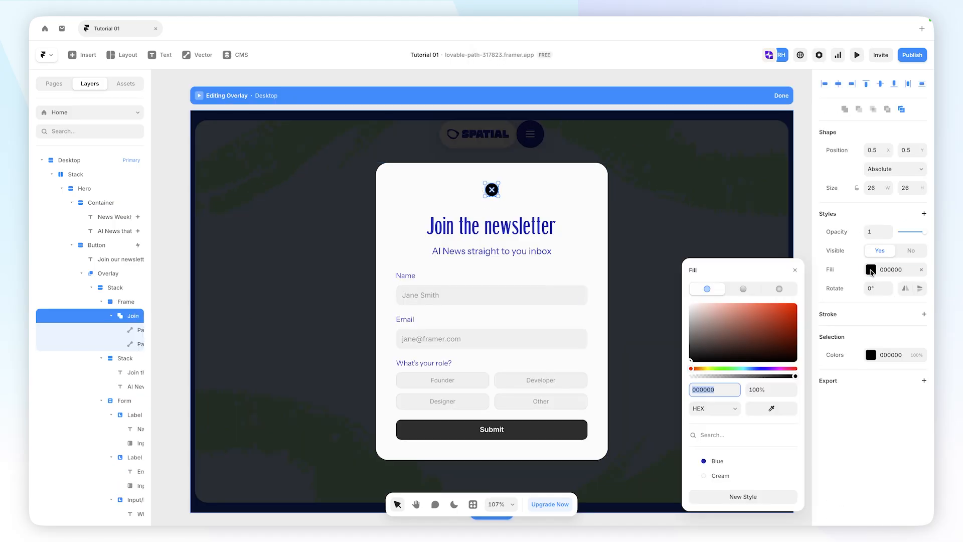
left_click(716, 461)
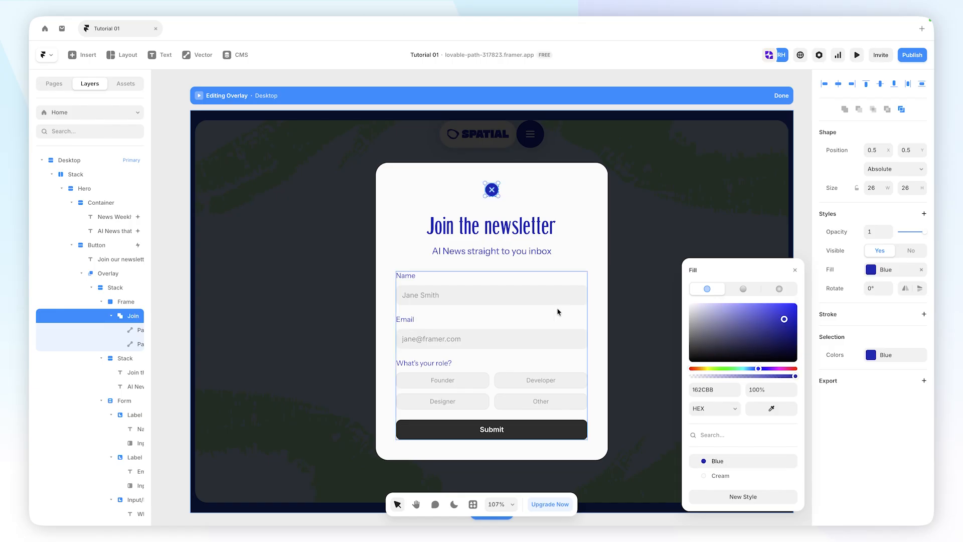
Step: Set the position type of the close icon's frame to Absolute within the card
left_click(428, 202)
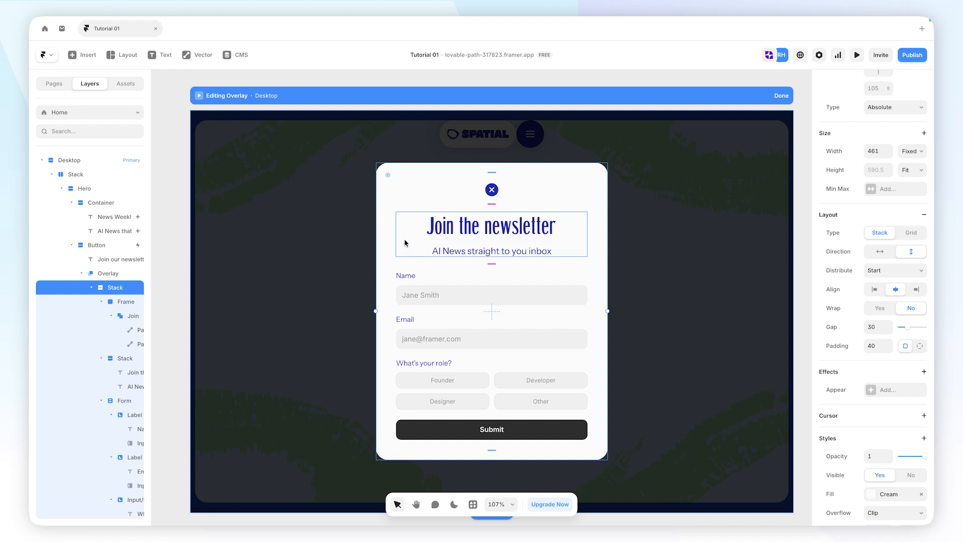
left_click(121, 303)
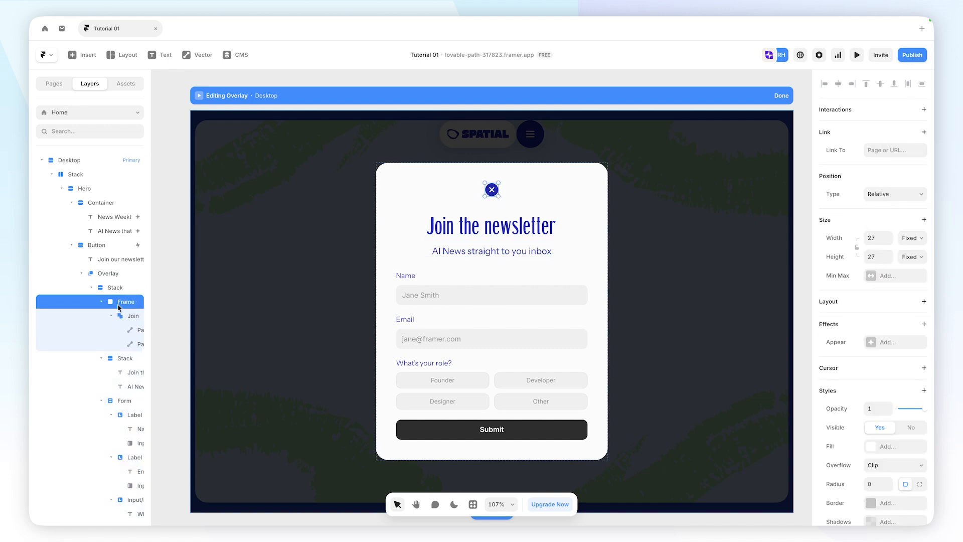
left_click(881, 195)
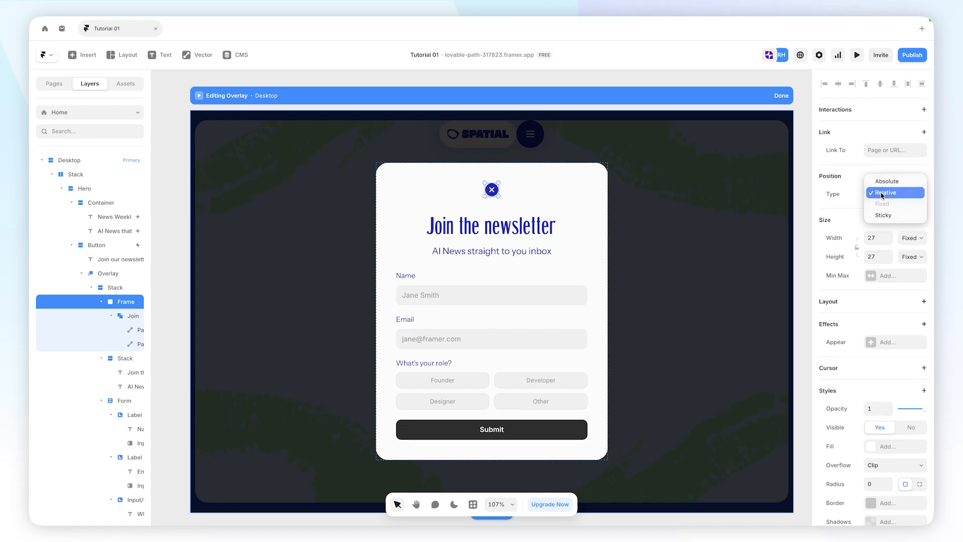
left_click(886, 181)
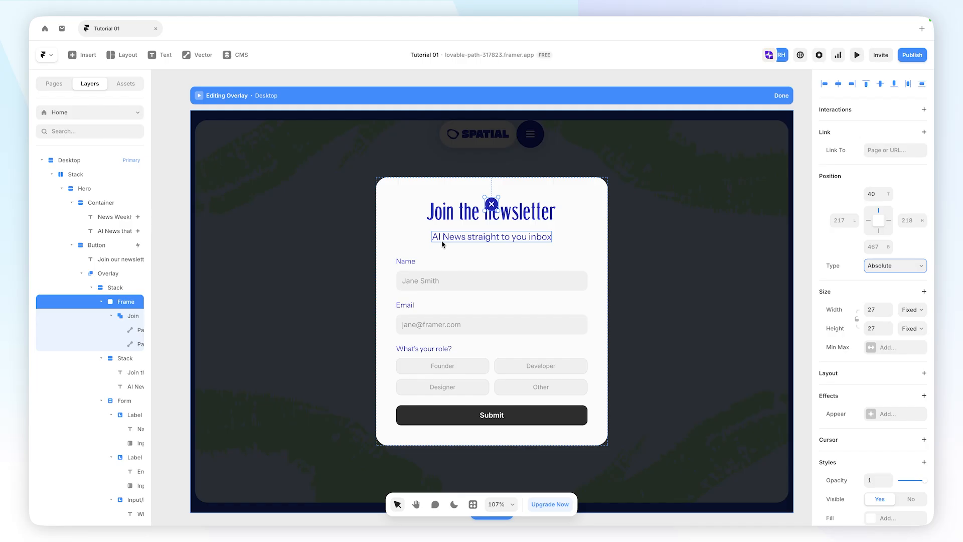
Step: Place the close icon's frame 20 from the card's top and 20 from its right edge, and add a Close Overlay interaction to it
left_click(879, 199)
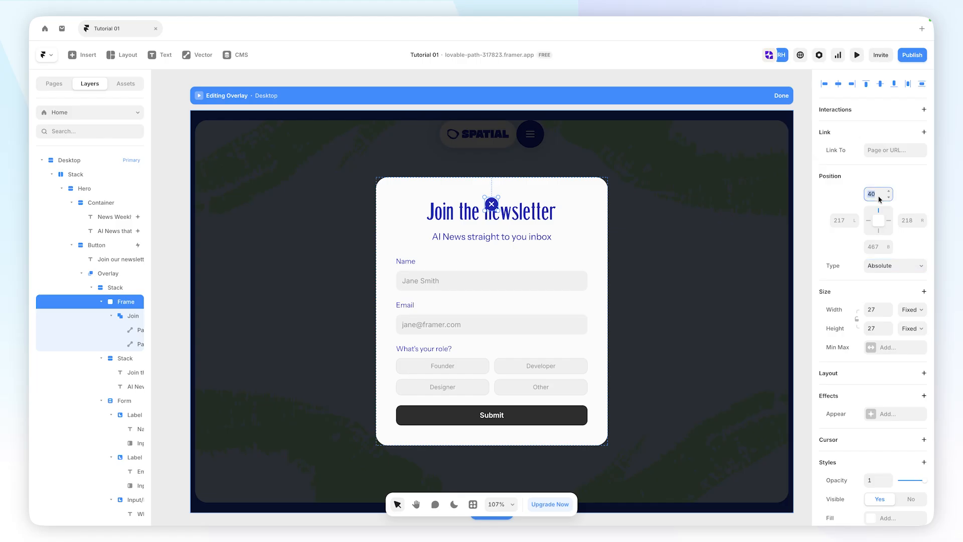
type("20")
key("Return")
left_click(911, 223)
type("20")
key("Return")
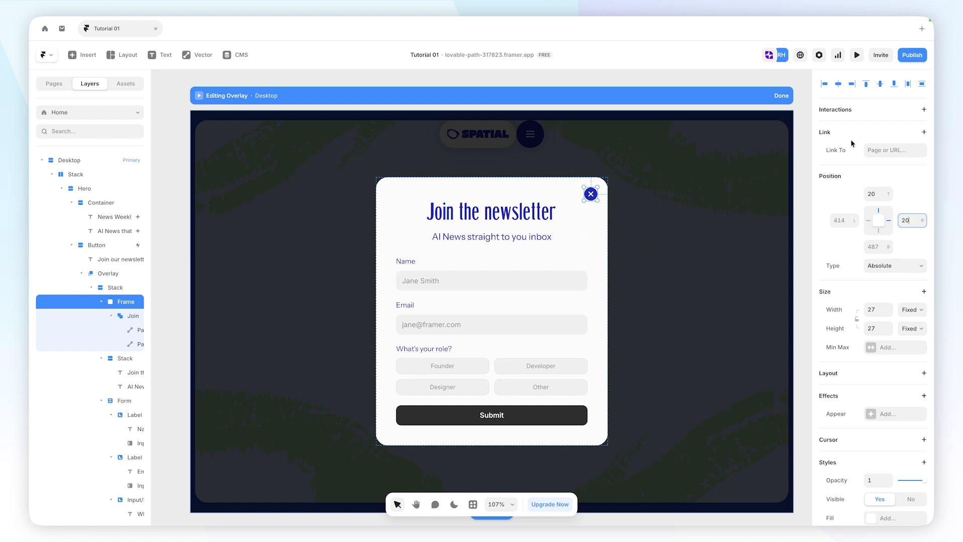
left_click(896, 112)
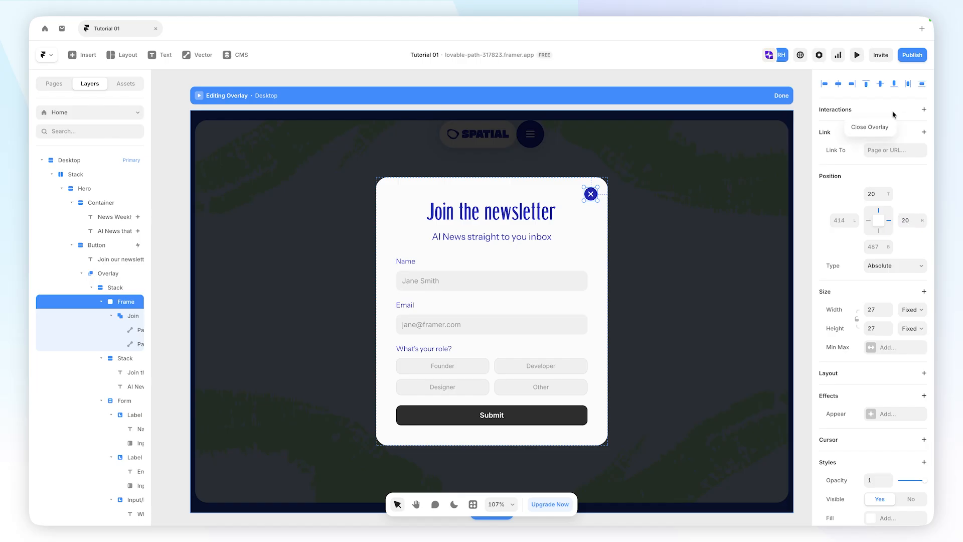
left_click(876, 131)
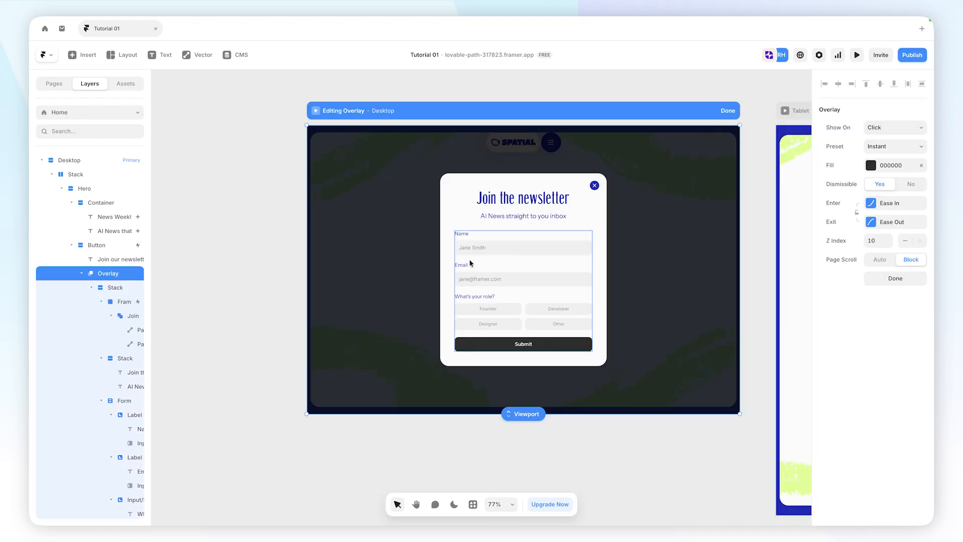
Step: Set the newsletter form to send its submissions to Email and open the recipient for editing
left_click(124, 400)
scroll(870, 258, "down", 5)
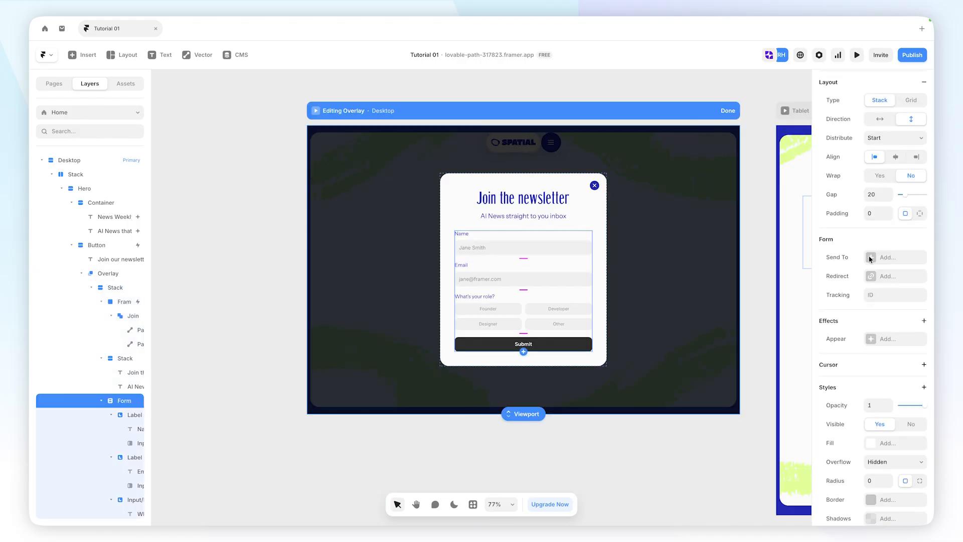
left_click(870, 258)
left_click(881, 268)
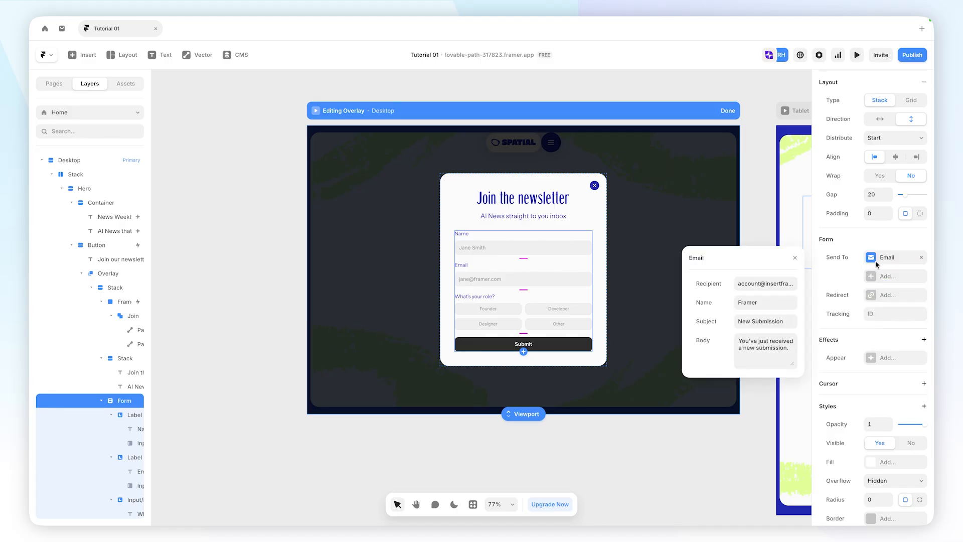
left_click(753, 284)
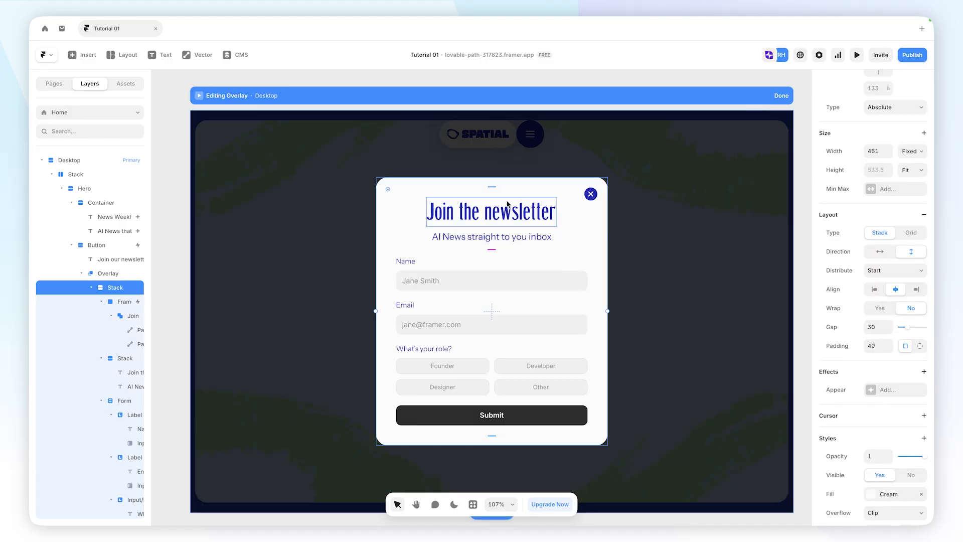
Step: Finish editing the overlay, preview the desktop page, open the newsletter popup, close it with the X icon and leave the preview
scroll(604, 163, "down", 4)
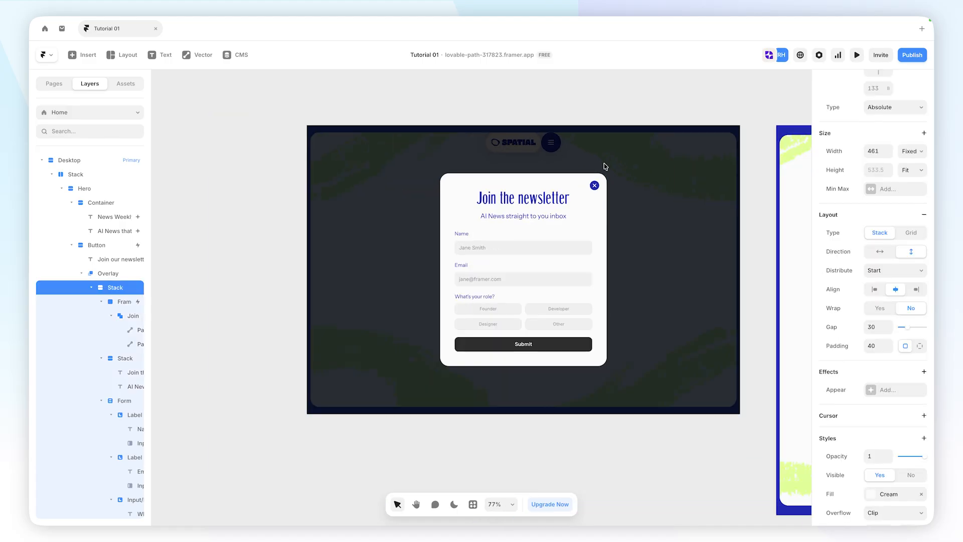
left_click(727, 111)
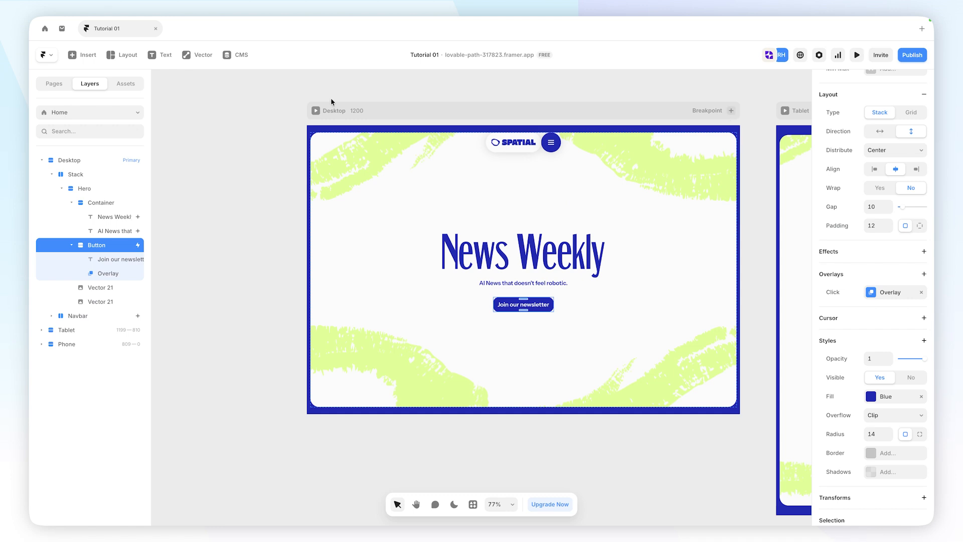
left_click(314, 110)
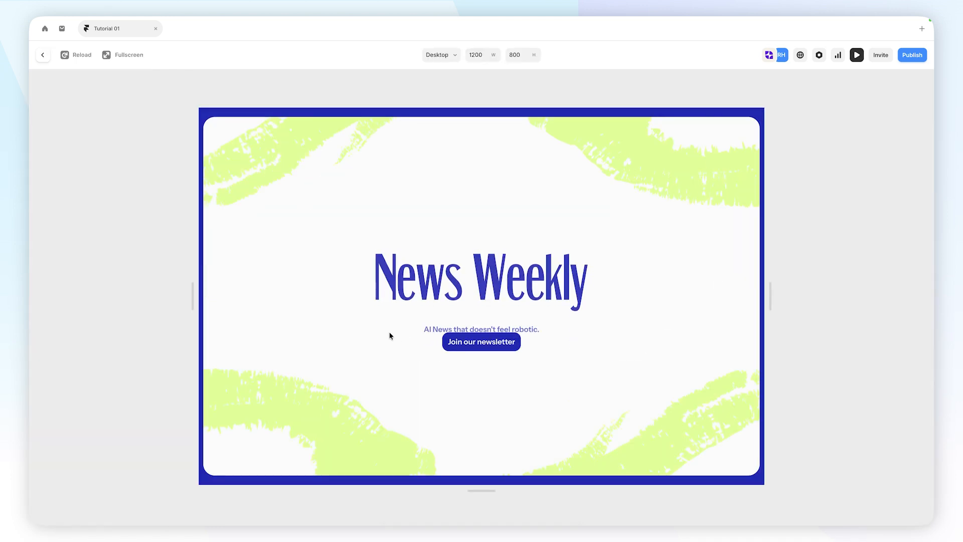
left_click(447, 340)
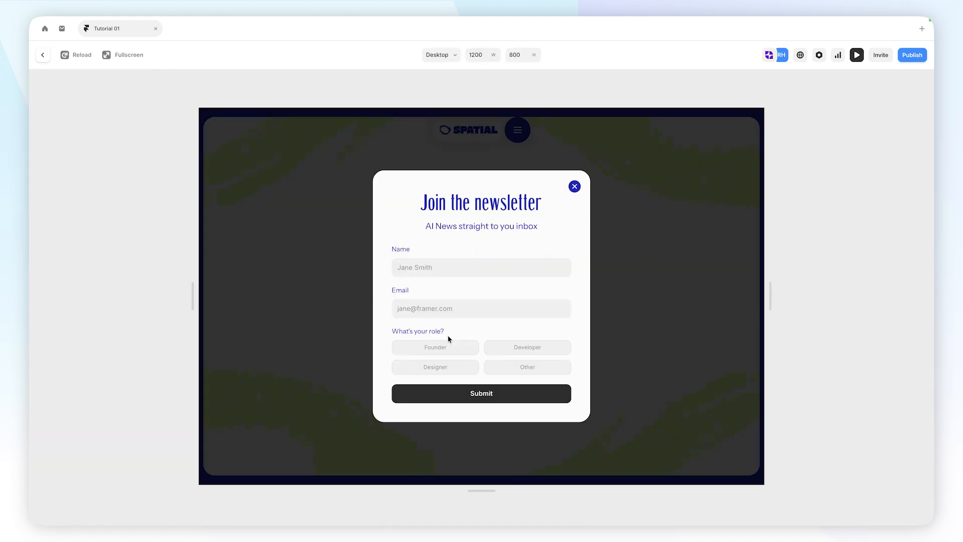
left_click(575, 187)
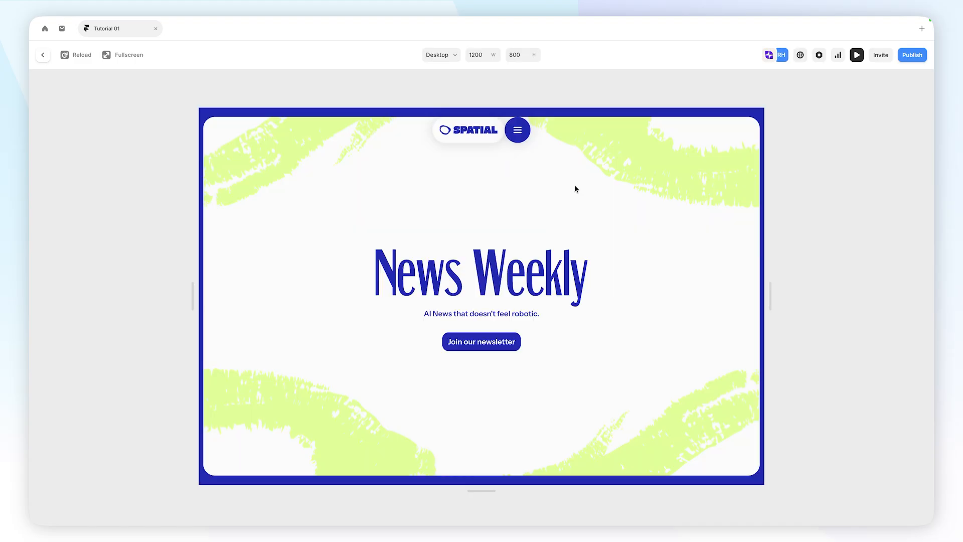
left_click(48, 56)
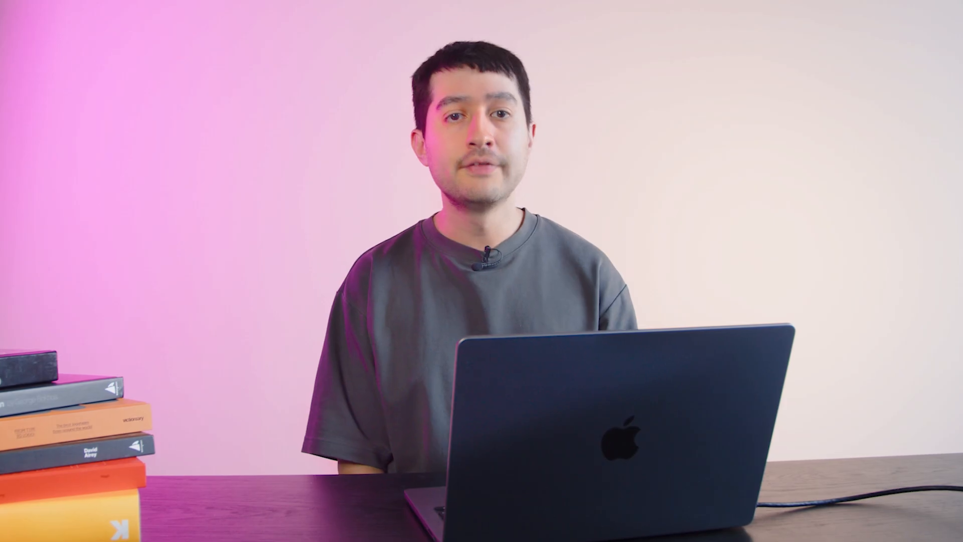